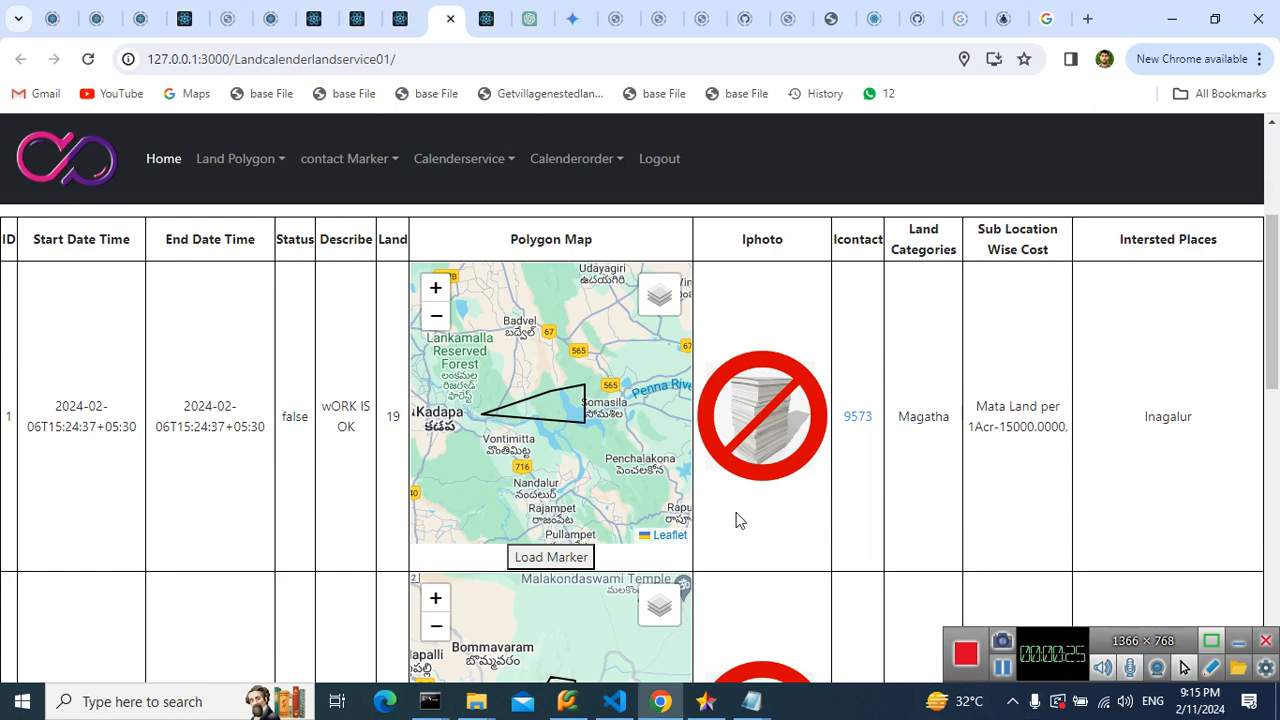
Browse the calendar service page list and view the contact calendar page's marker map.
left_click(485, 165)
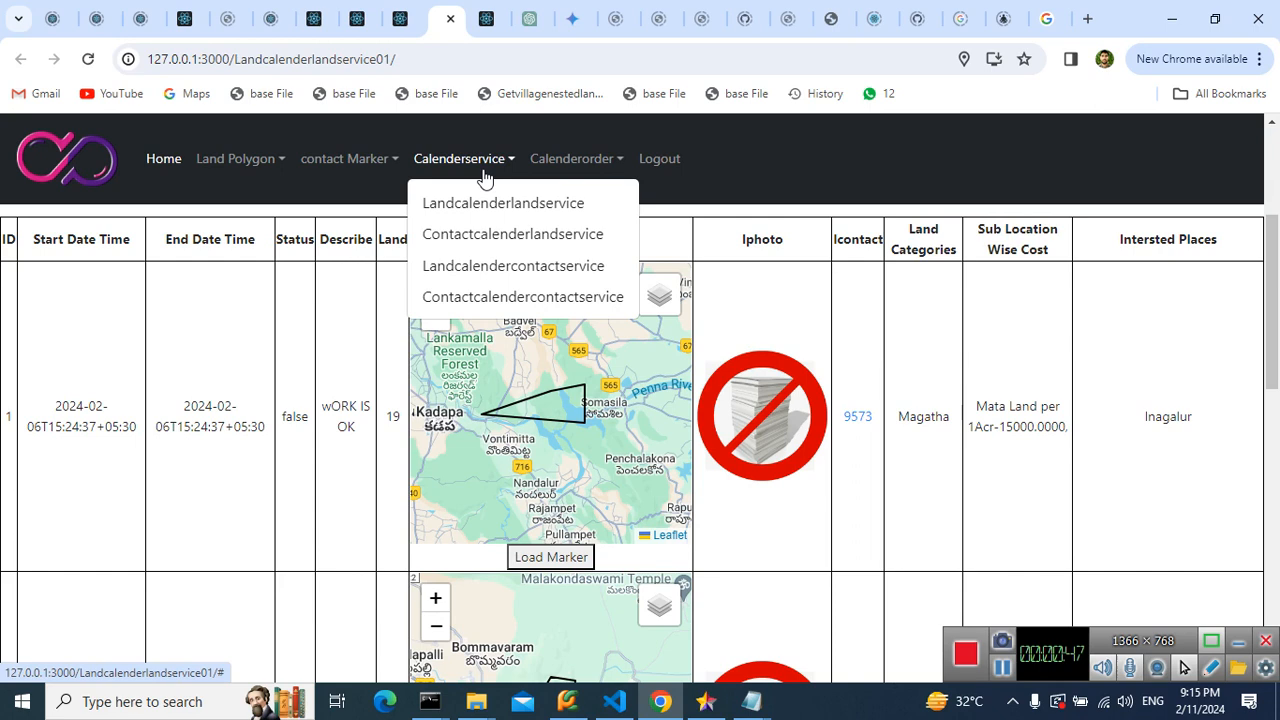
left_click(808, 494)
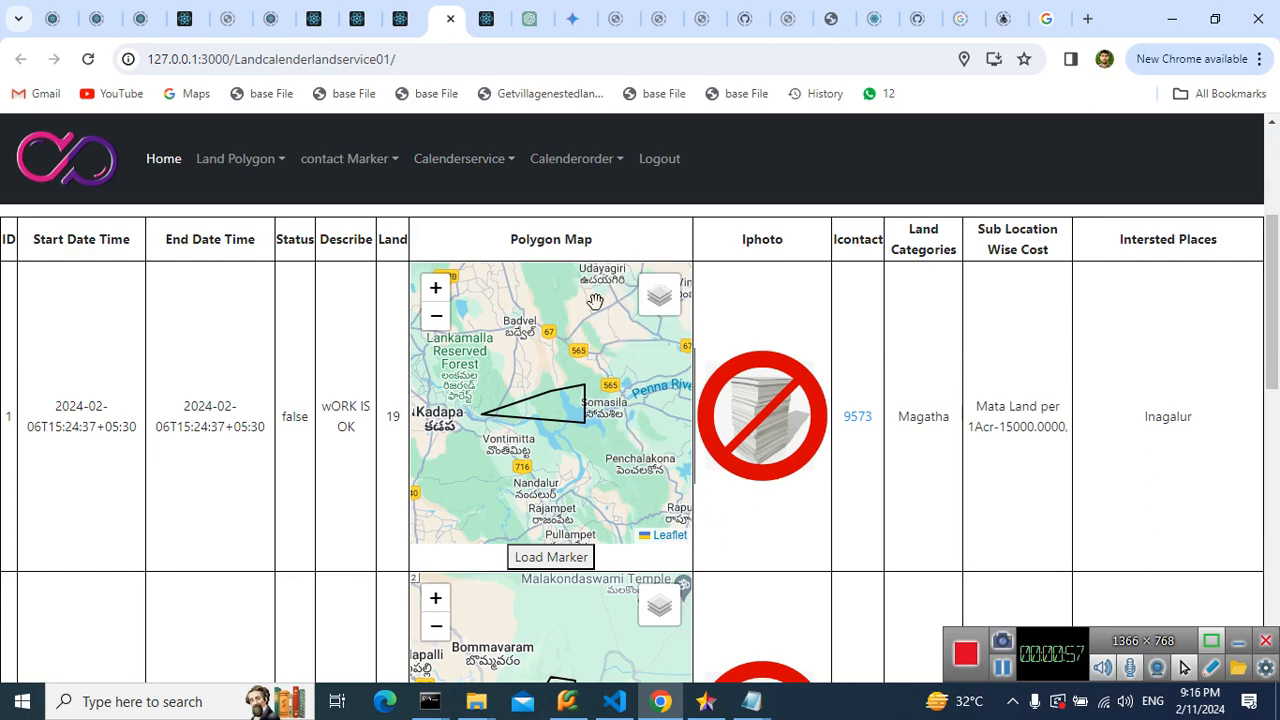
left_click(487, 18)
scroll(777, 467, "up", 5)
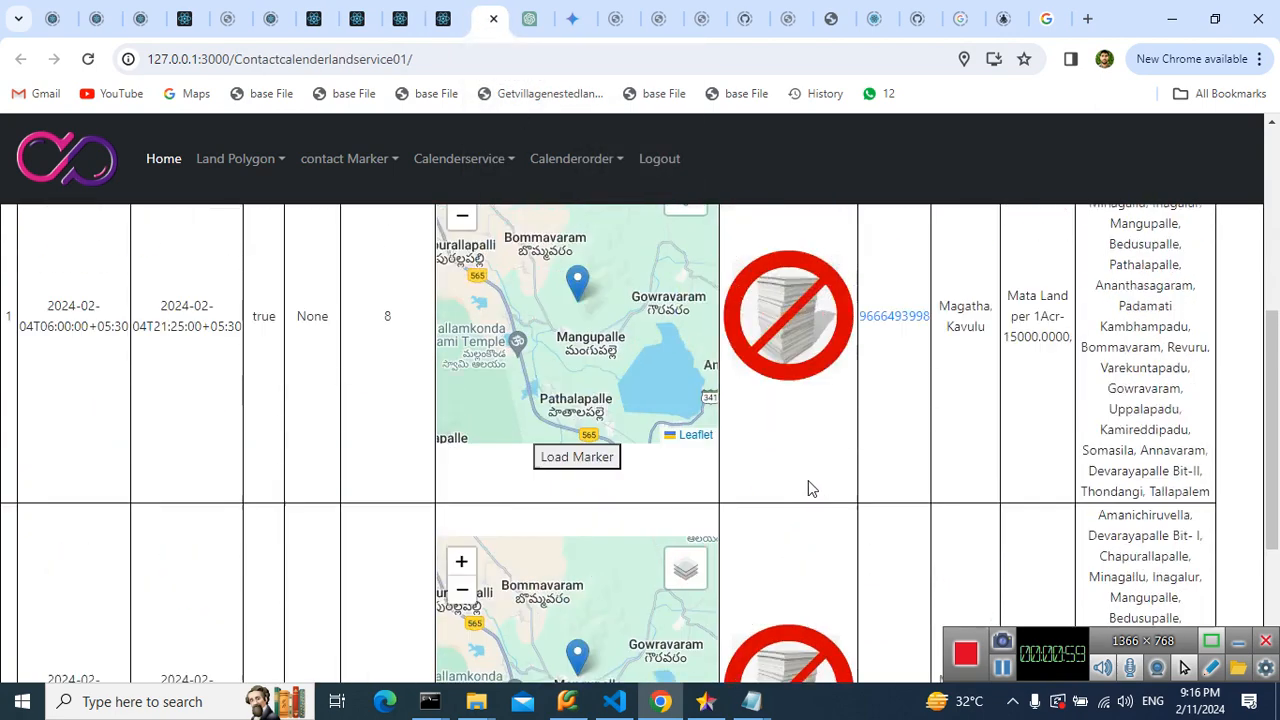
scroll(808, 480, "up", 5)
scroll(808, 480, "down", 3)
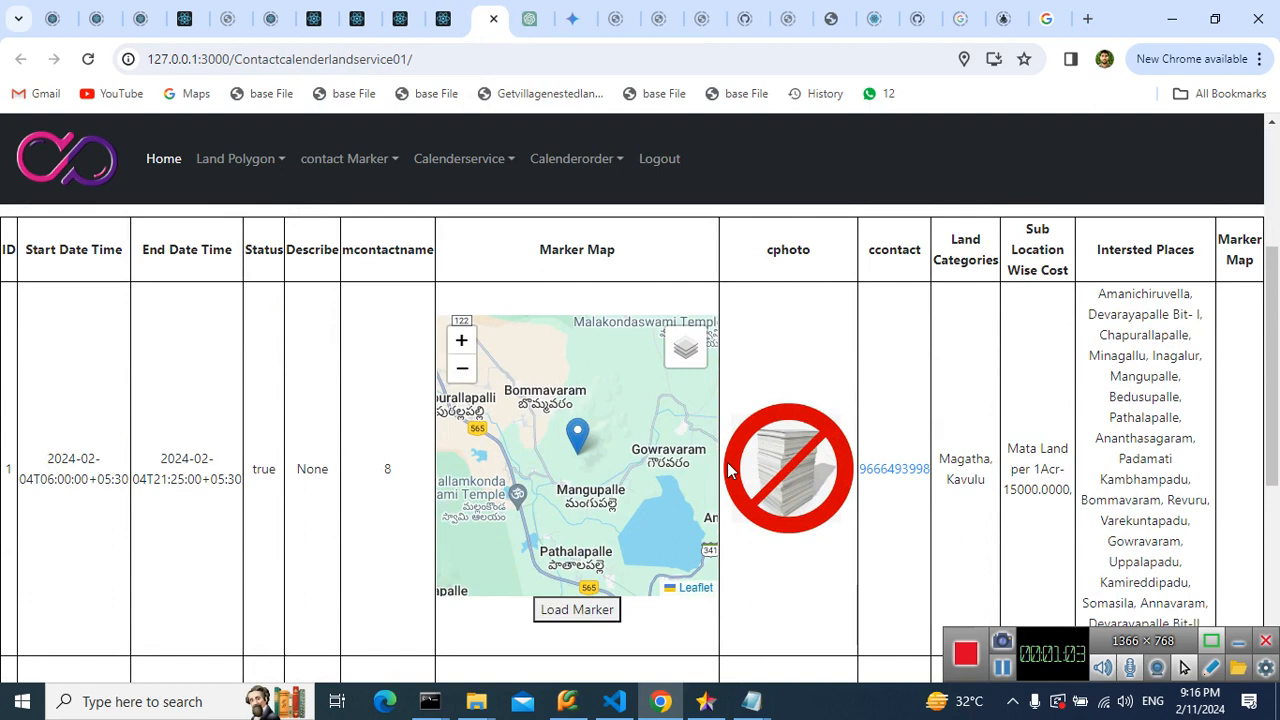
left_click(462, 370)
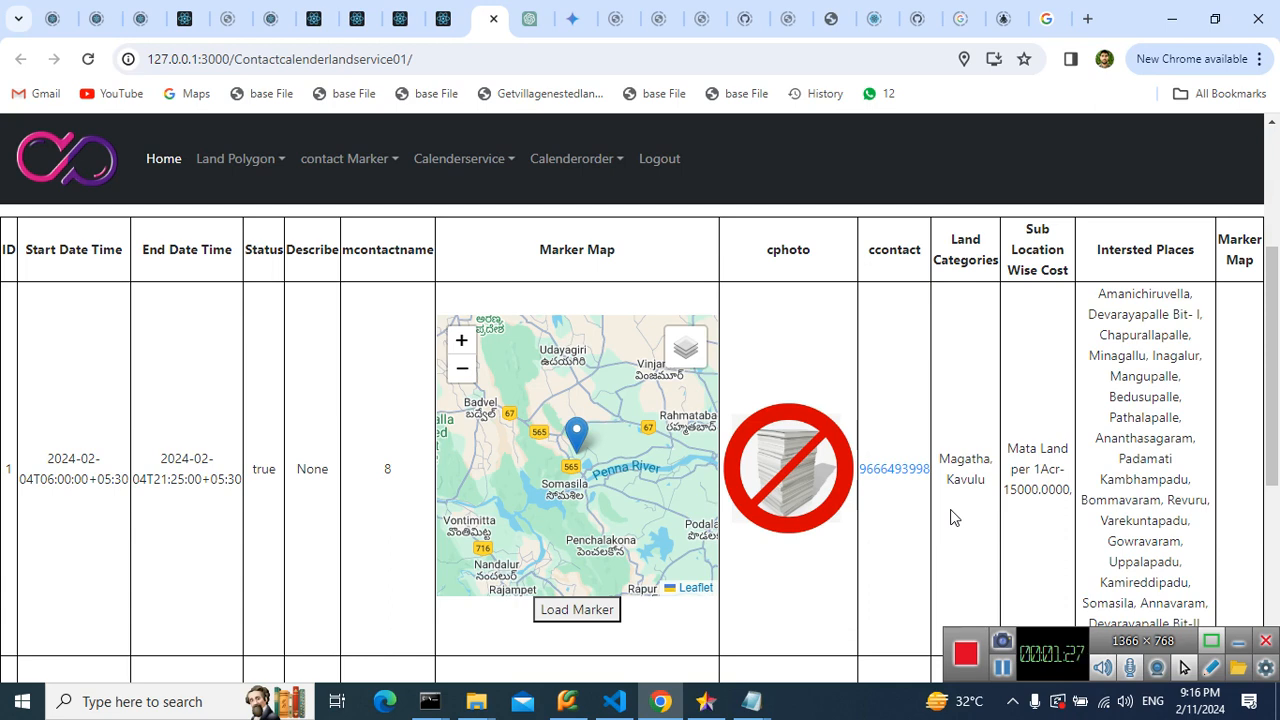
scroll(760, 540, "down", 2)
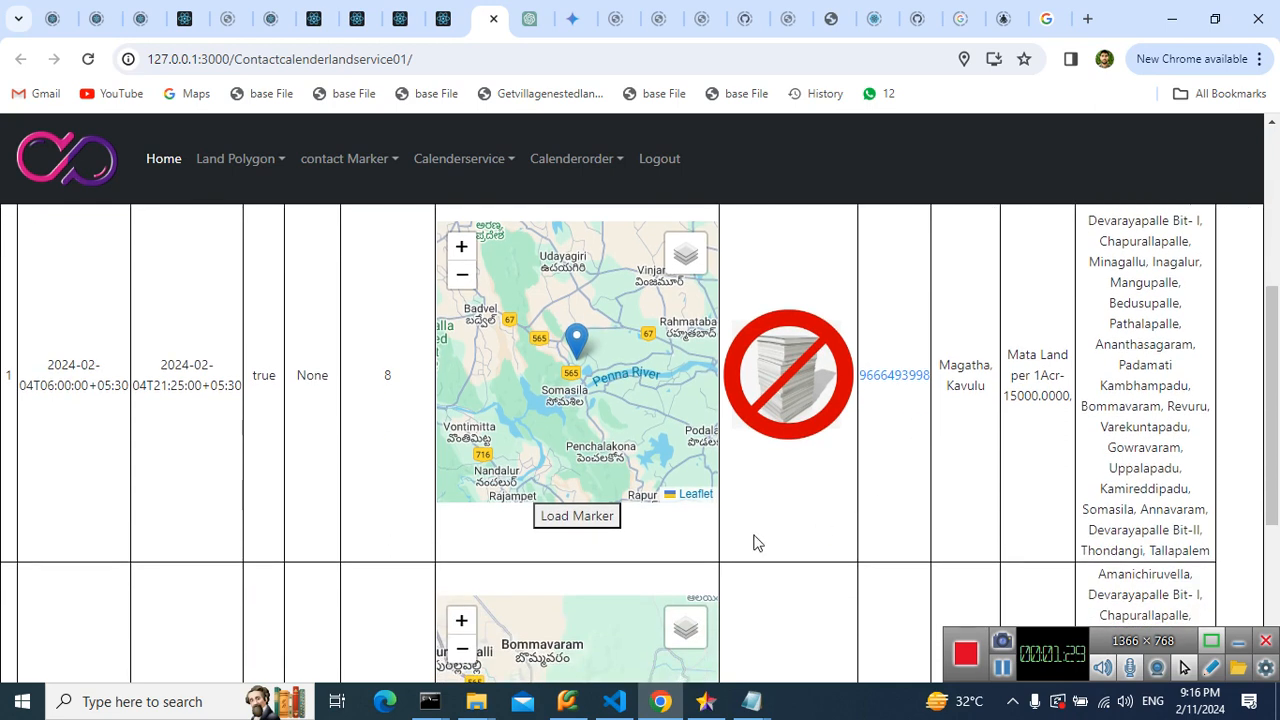
scroll(760, 540, "up", 2)
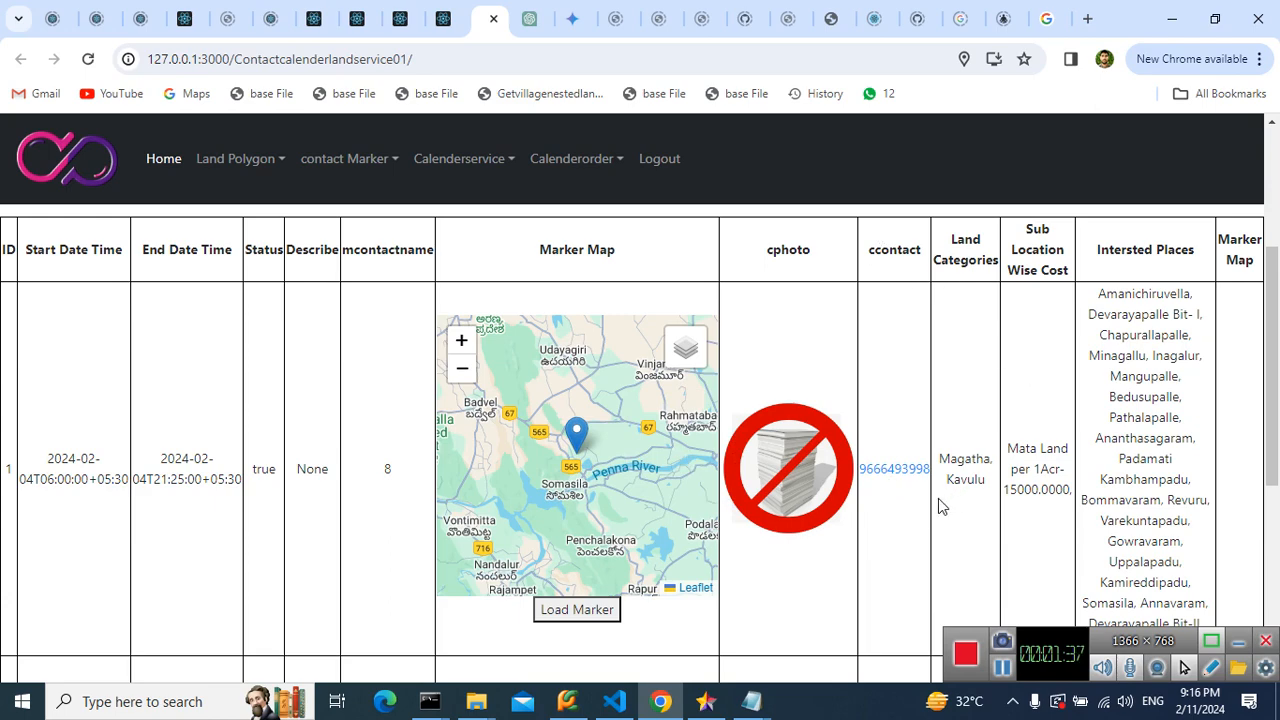
scroll(940, 507, "down", 4)
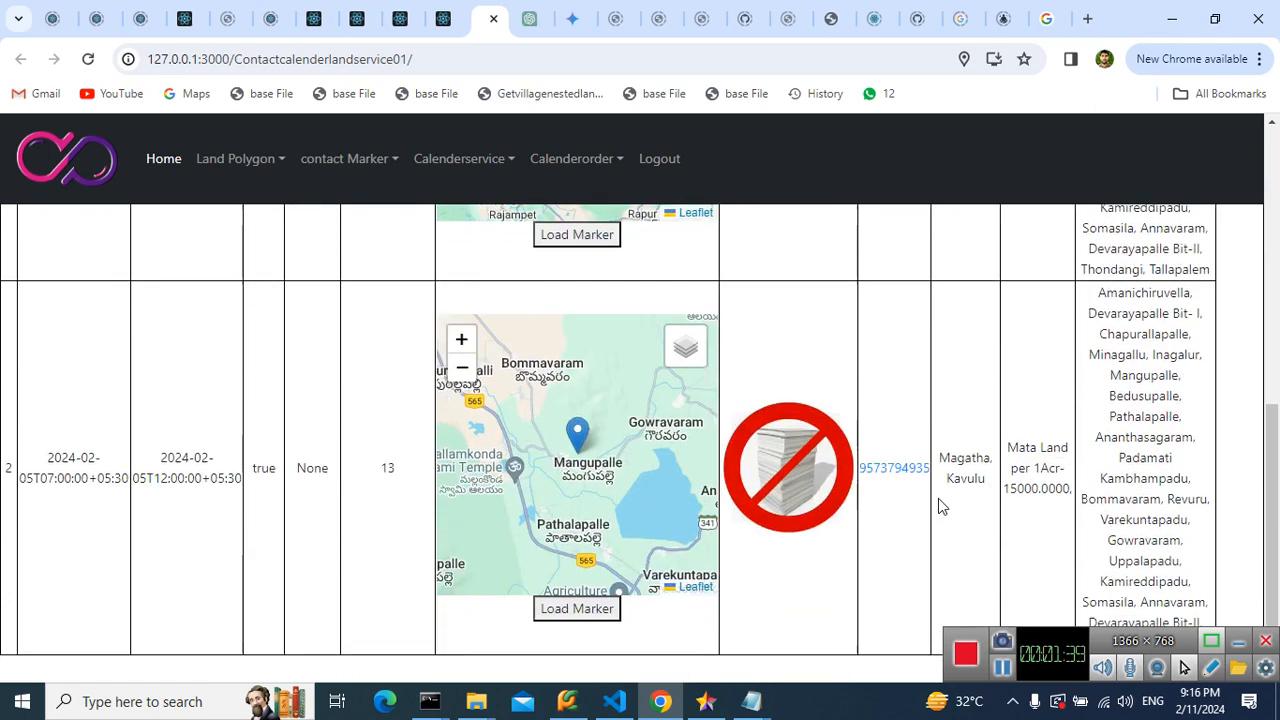
scroll(940, 507, "down", 1)
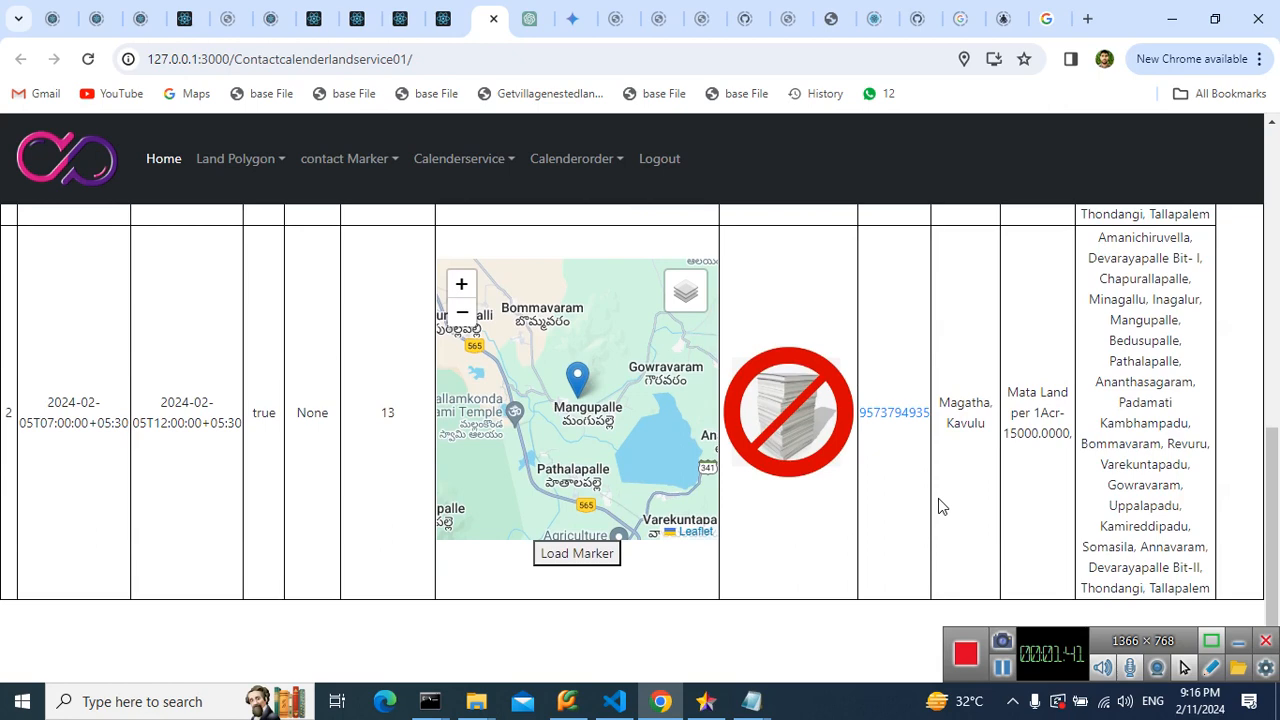
scroll(938, 498, "up", 1)
scroll(938, 498, "up", 4)
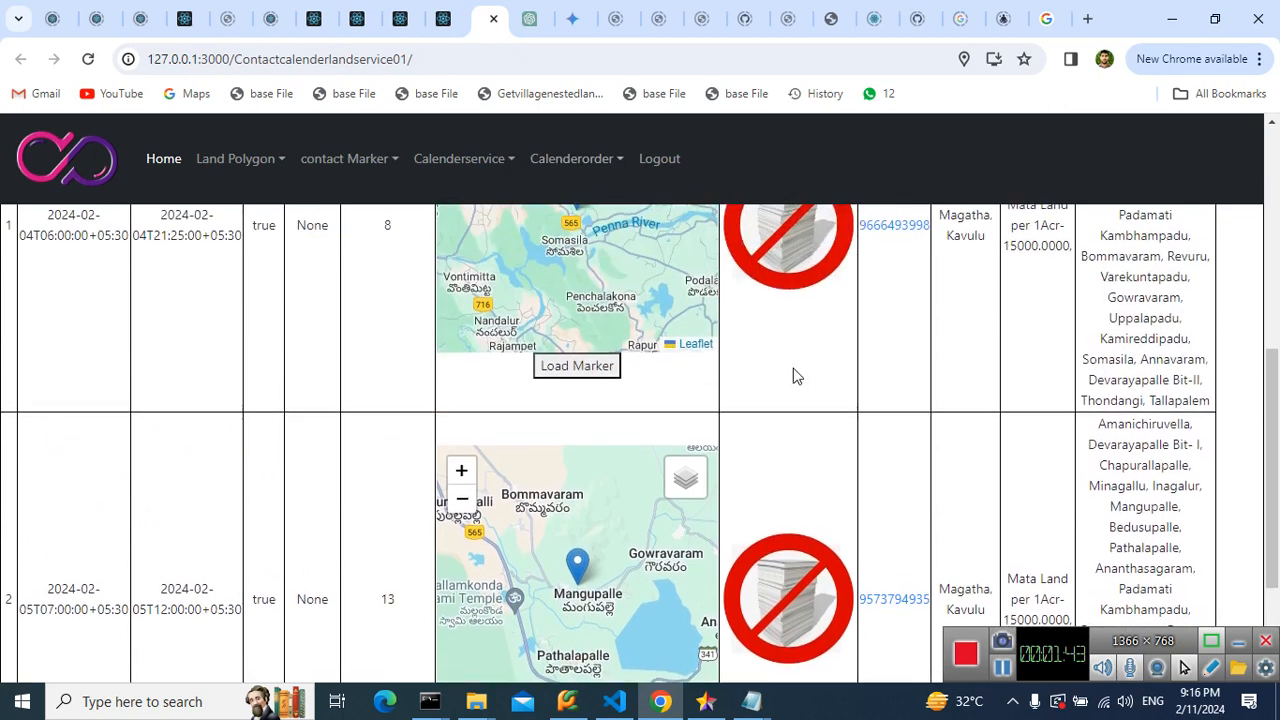
scroll(797, 376, "down", 3)
Return to the land calendar tab and reload Landcalenderlandservice from the Calenderservice dropdown.
left_click(443, 18)
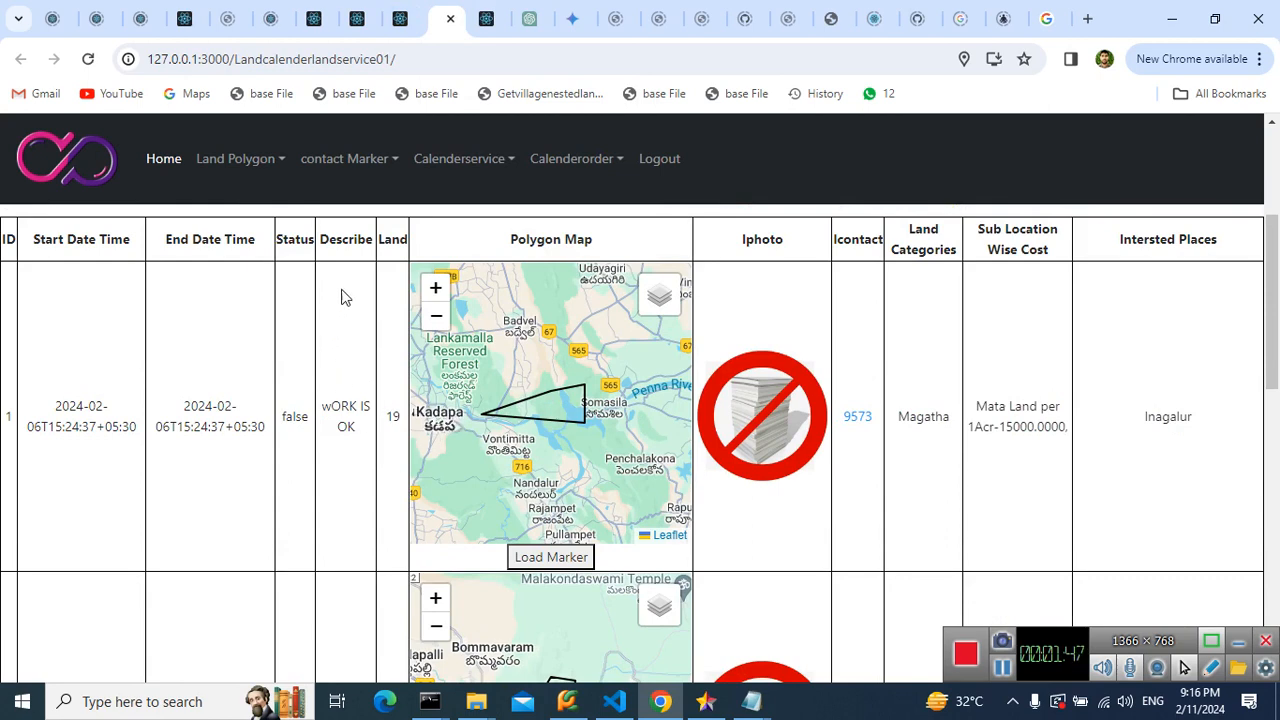
left_click(480, 160)
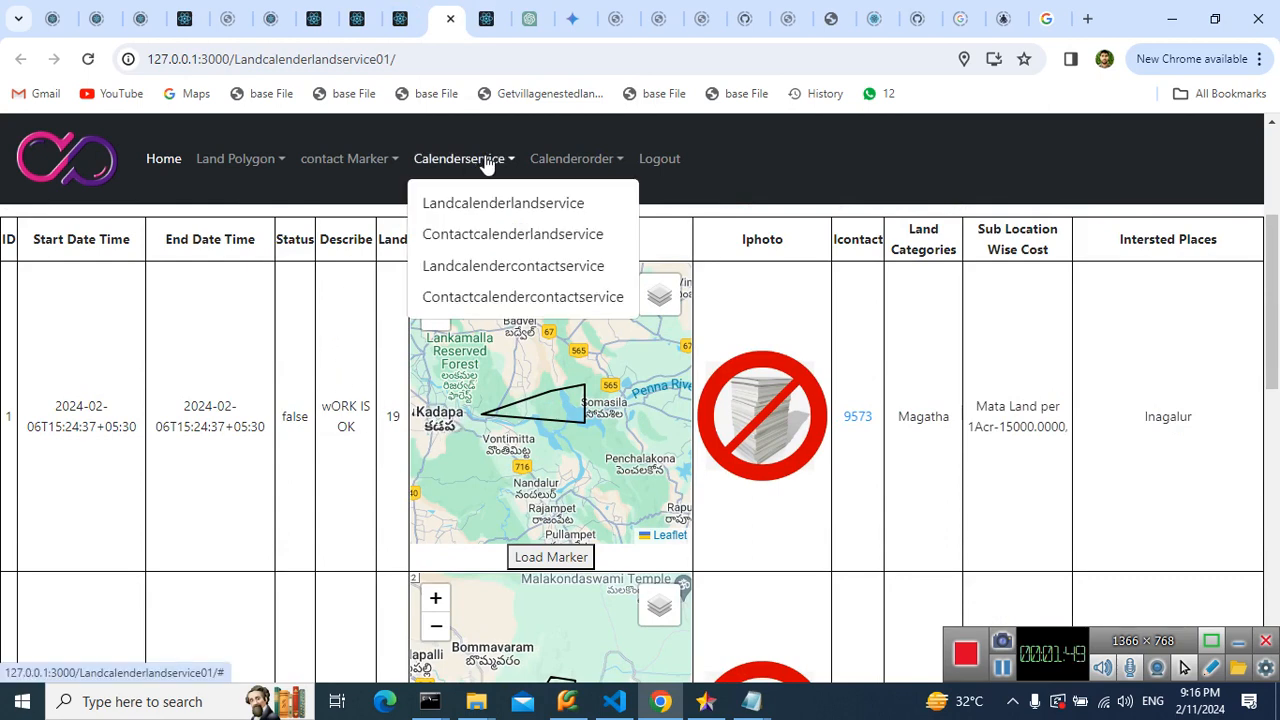
left_click(482, 203)
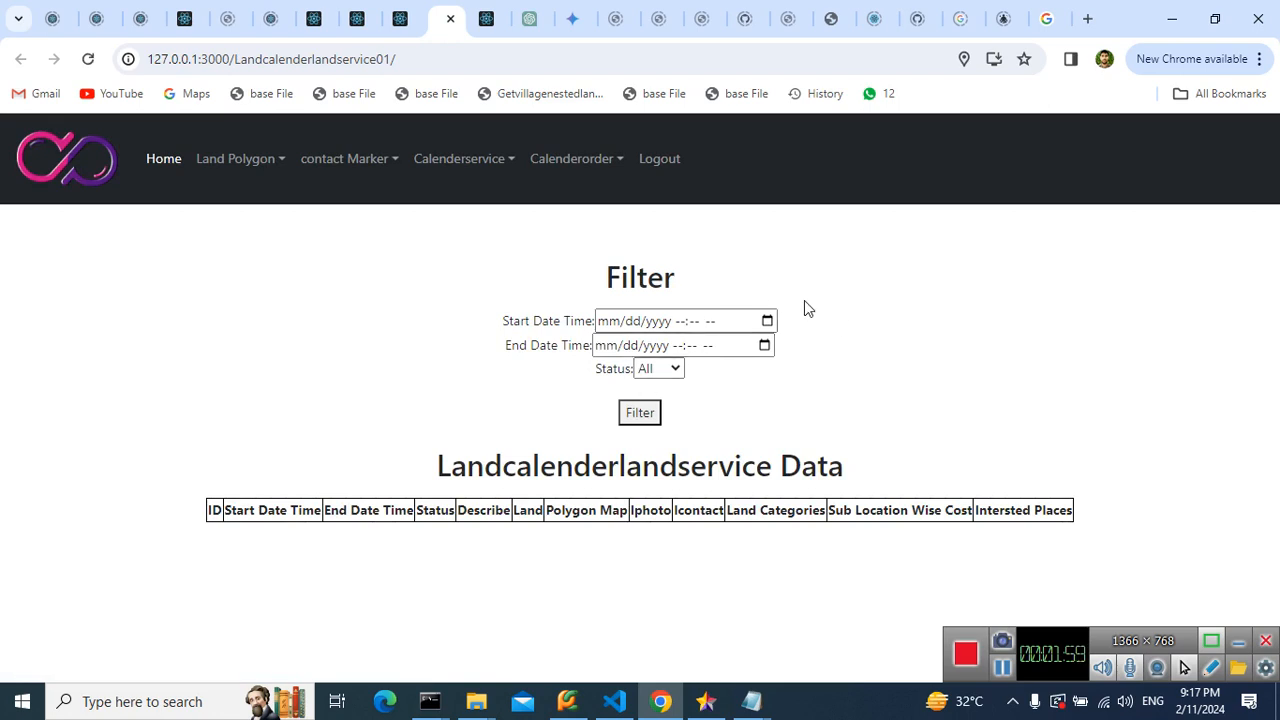
Set the date range to 02/01/2024 – 02/29/2024 and filter the table.
left_click(767, 320)
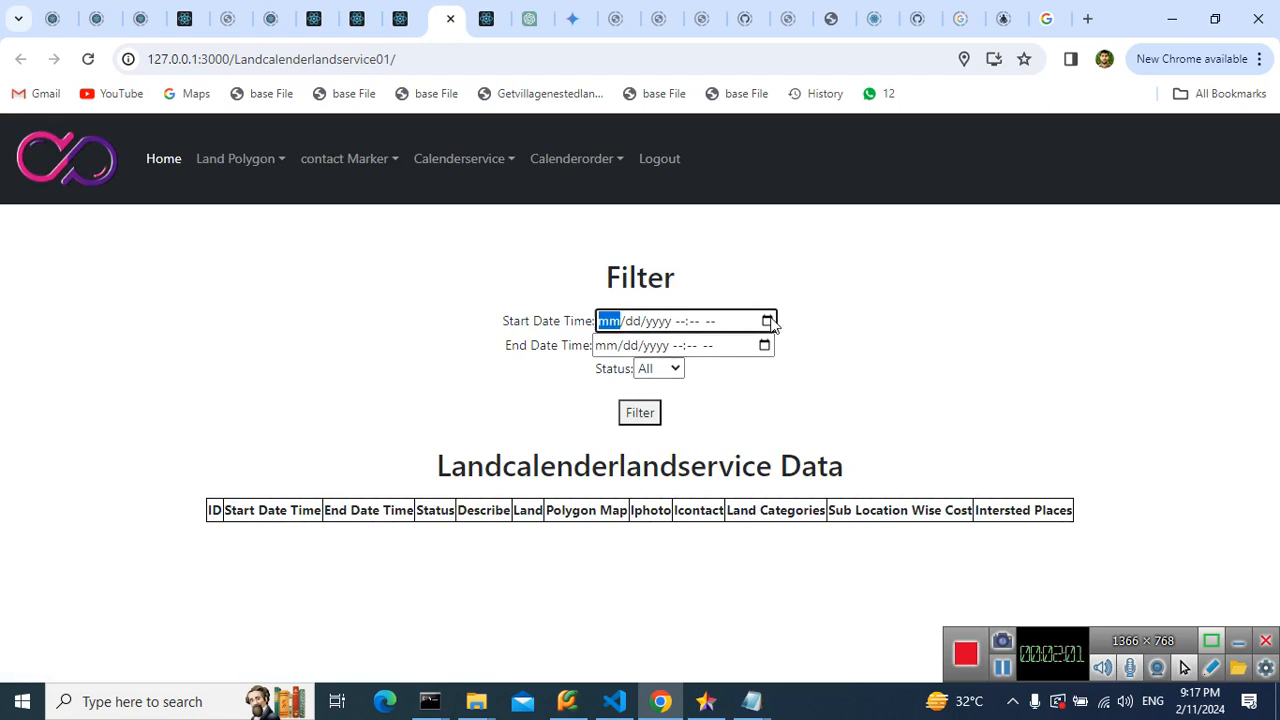
left_click(723, 415)
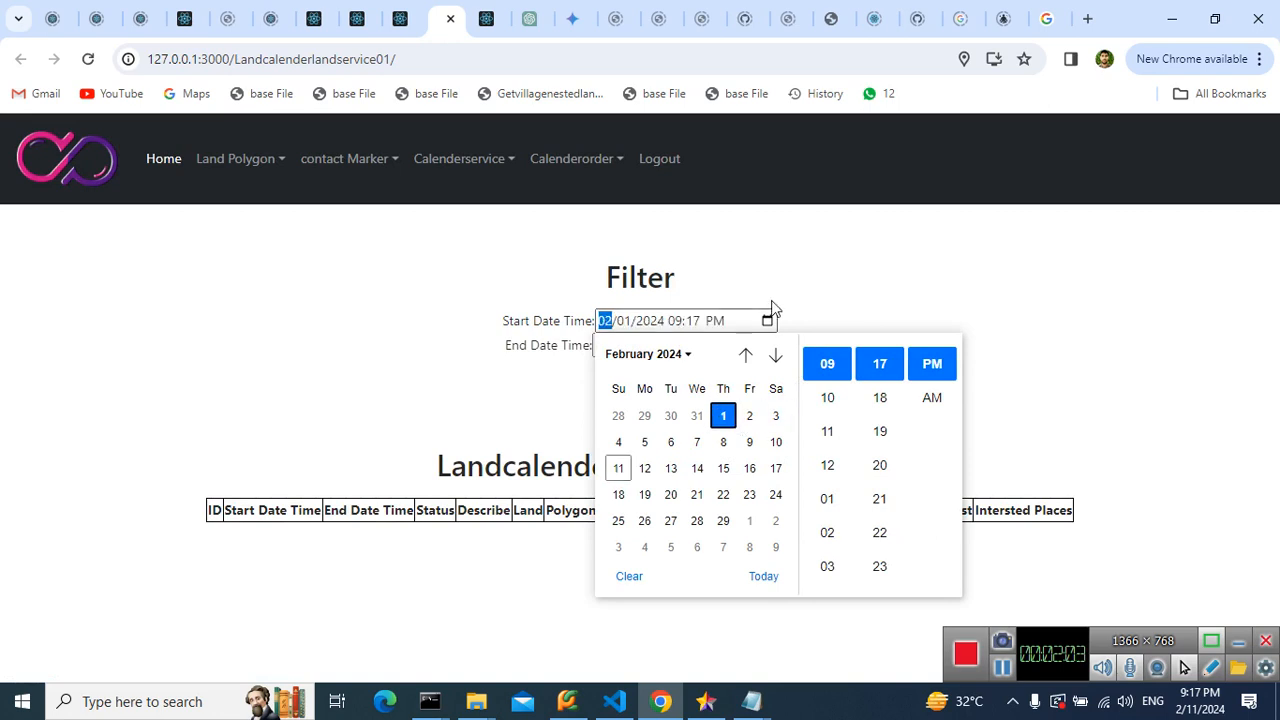
left_click(767, 320)
left_click(764, 345)
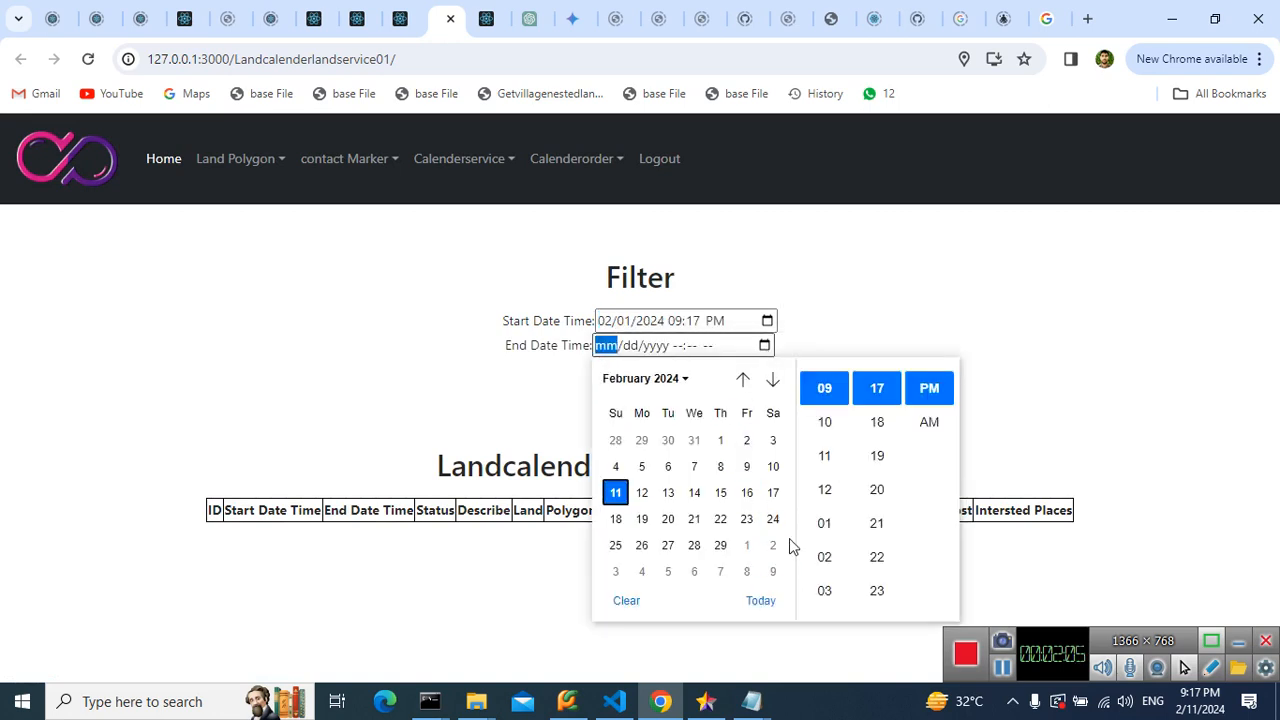
left_click(722, 545)
left_click(883, 272)
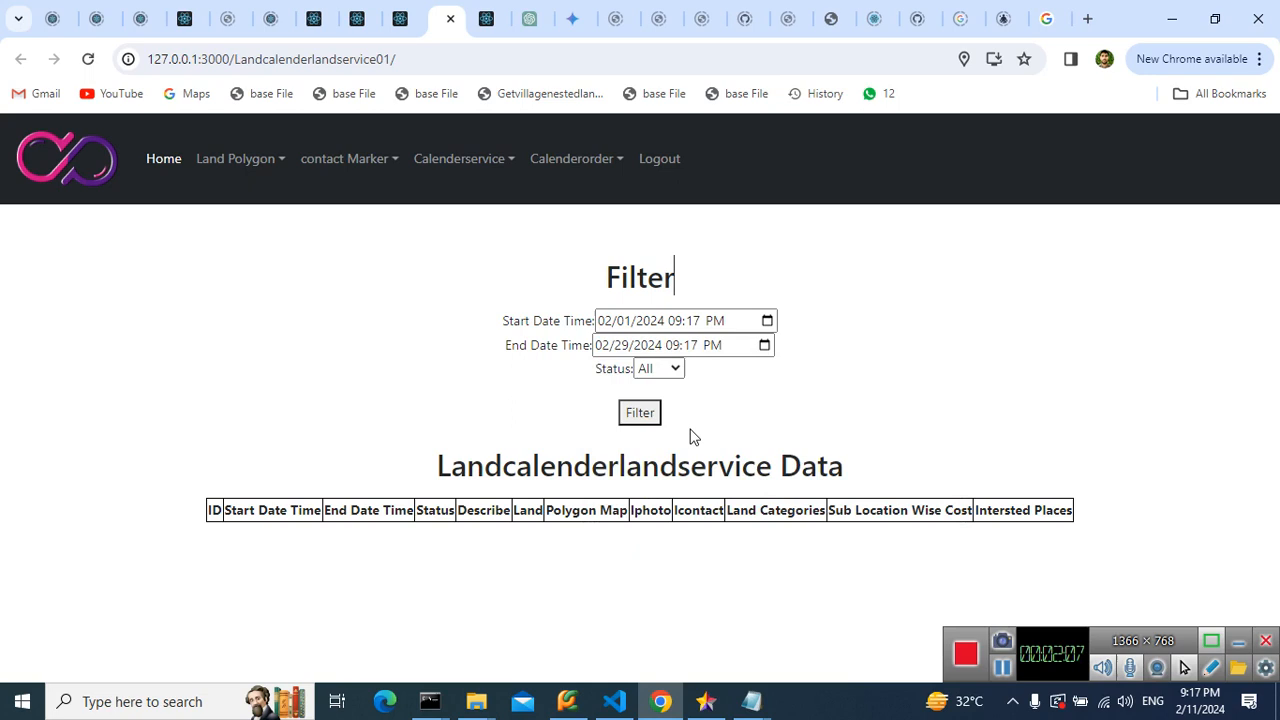
left_click(640, 412)
Limit the results to bookings with status False.
left_click(659, 368)
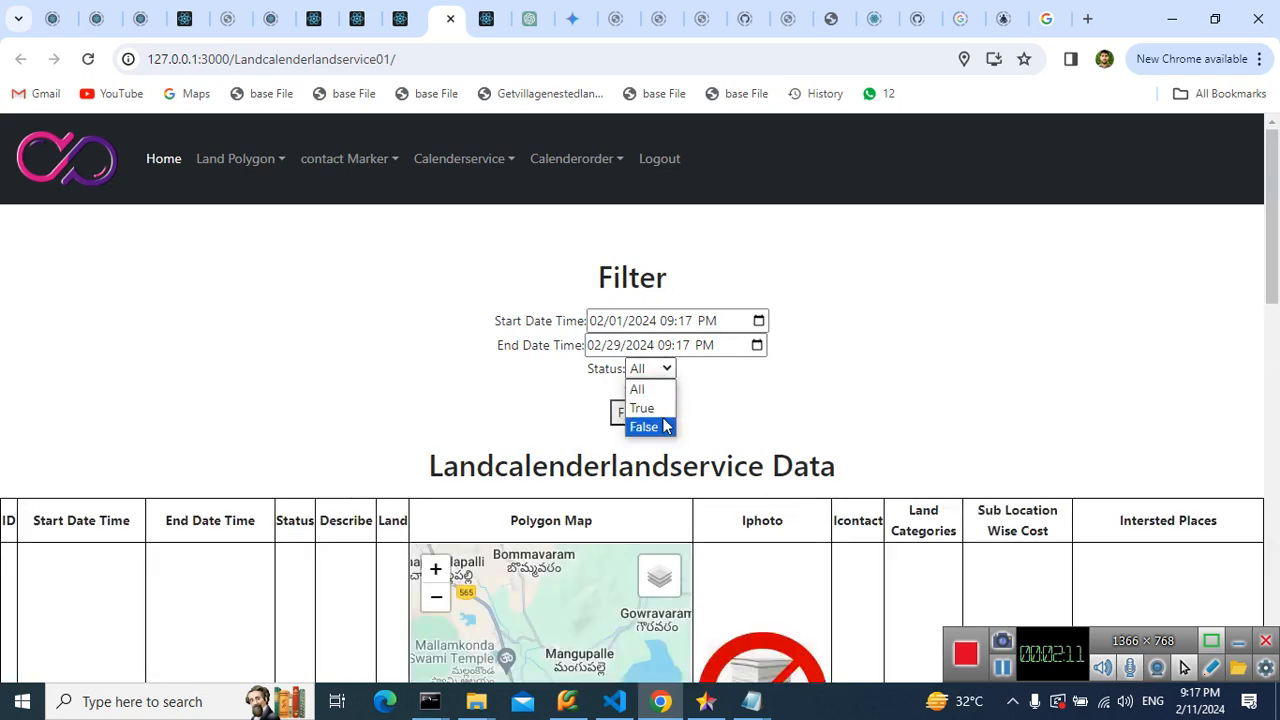
left_click(665, 427)
left_click(640, 412)
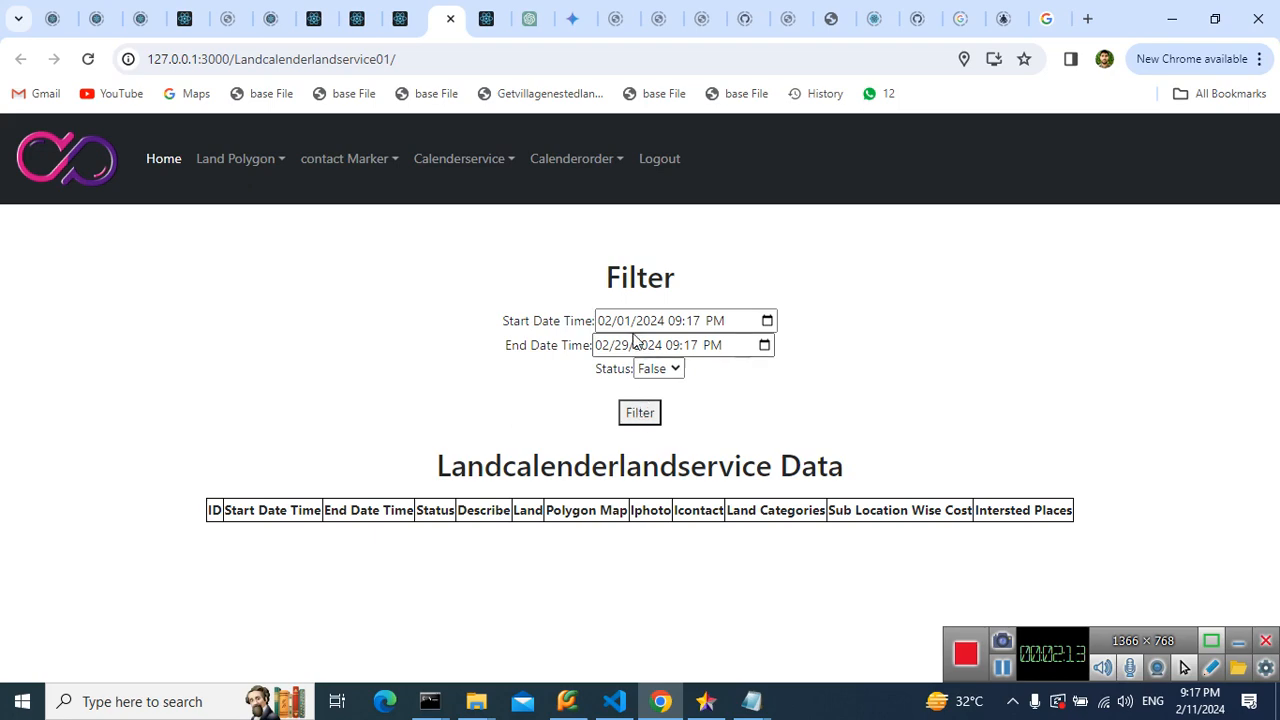
scroll(710, 402, "down", 5)
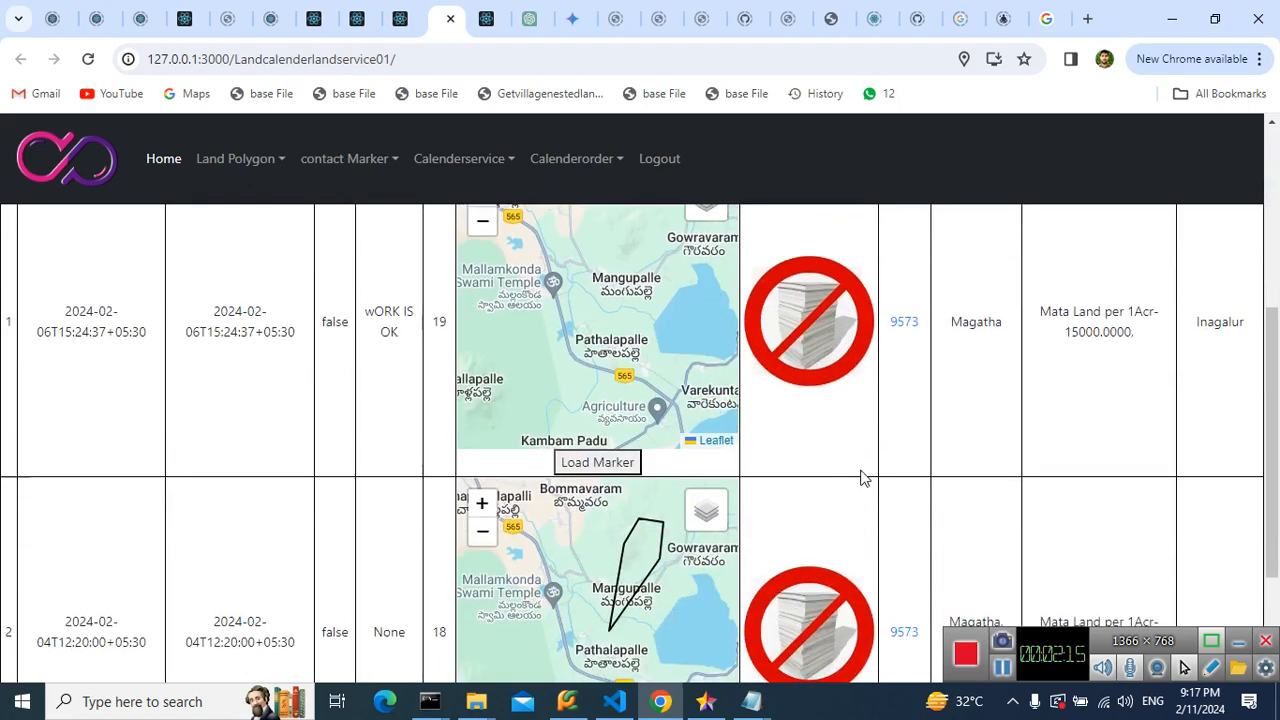
scroll(863, 478, "down", 3)
scroll(863, 478, "up", 6)
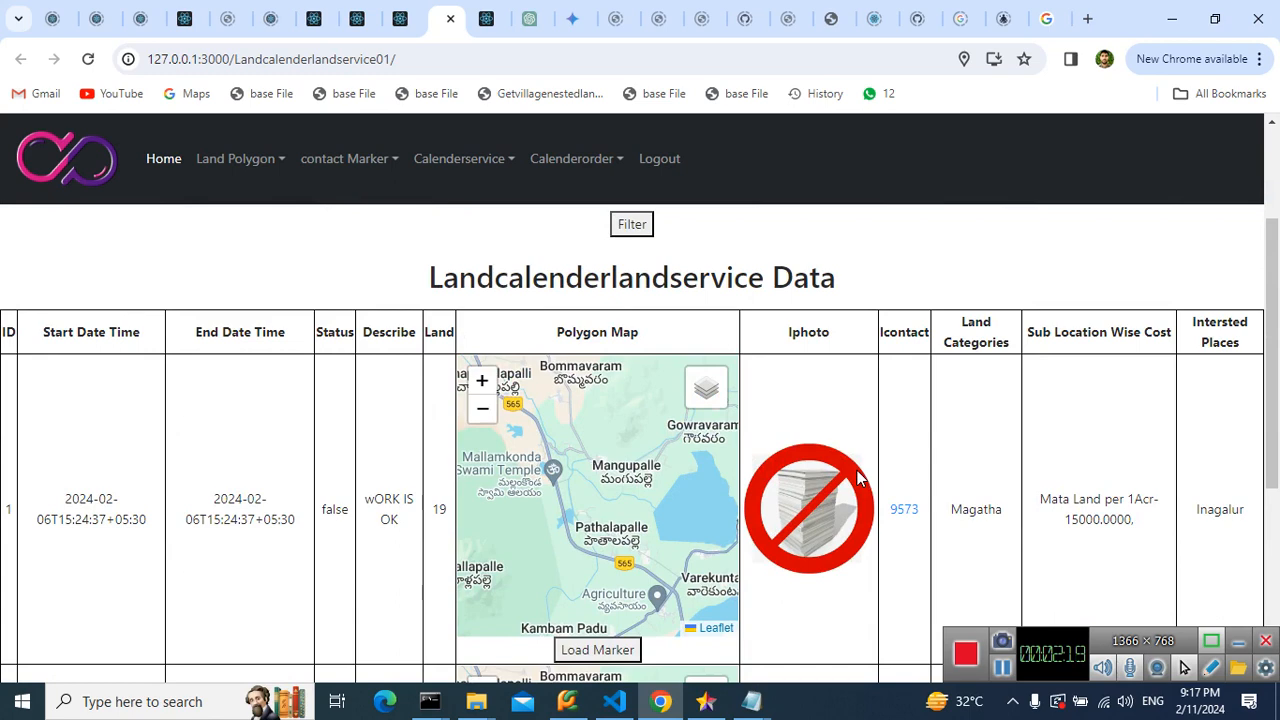
scroll(860, 478, "down", 2)
Load the rows' polygon maps and select the Land Categories heading and row 1's cost text.
left_click(597, 465)
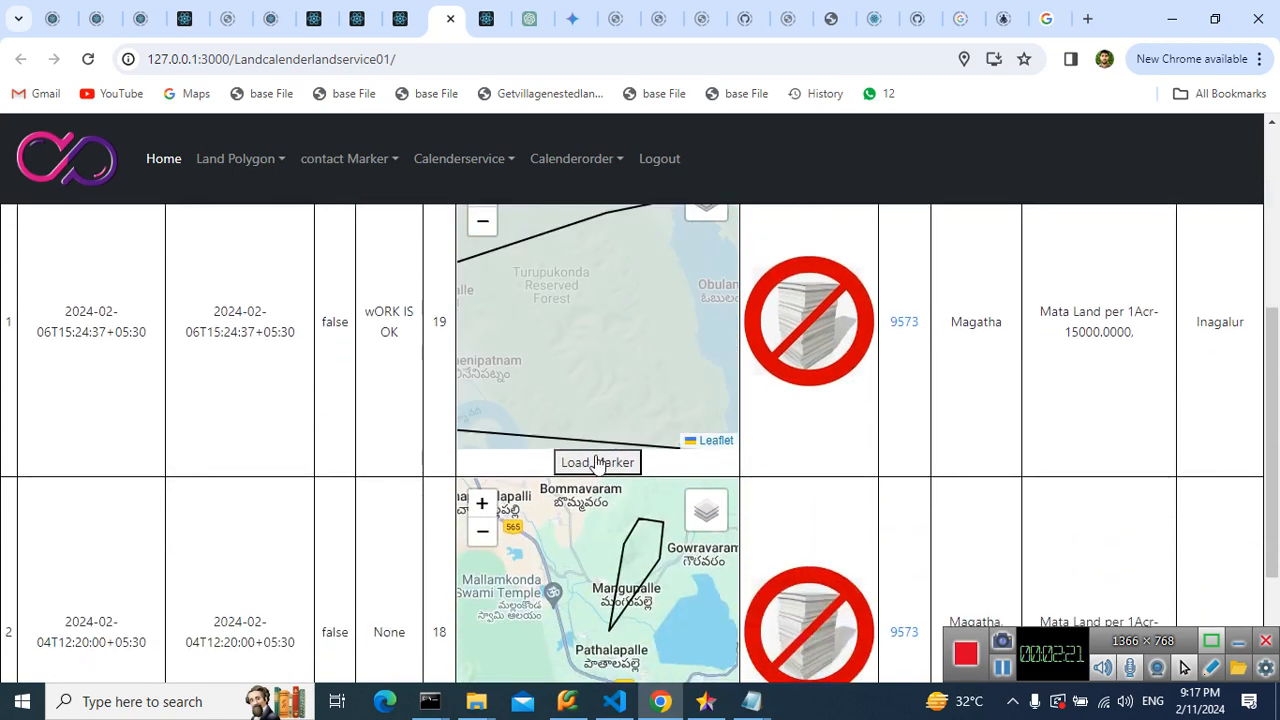
scroll(890, 440, "up", 2)
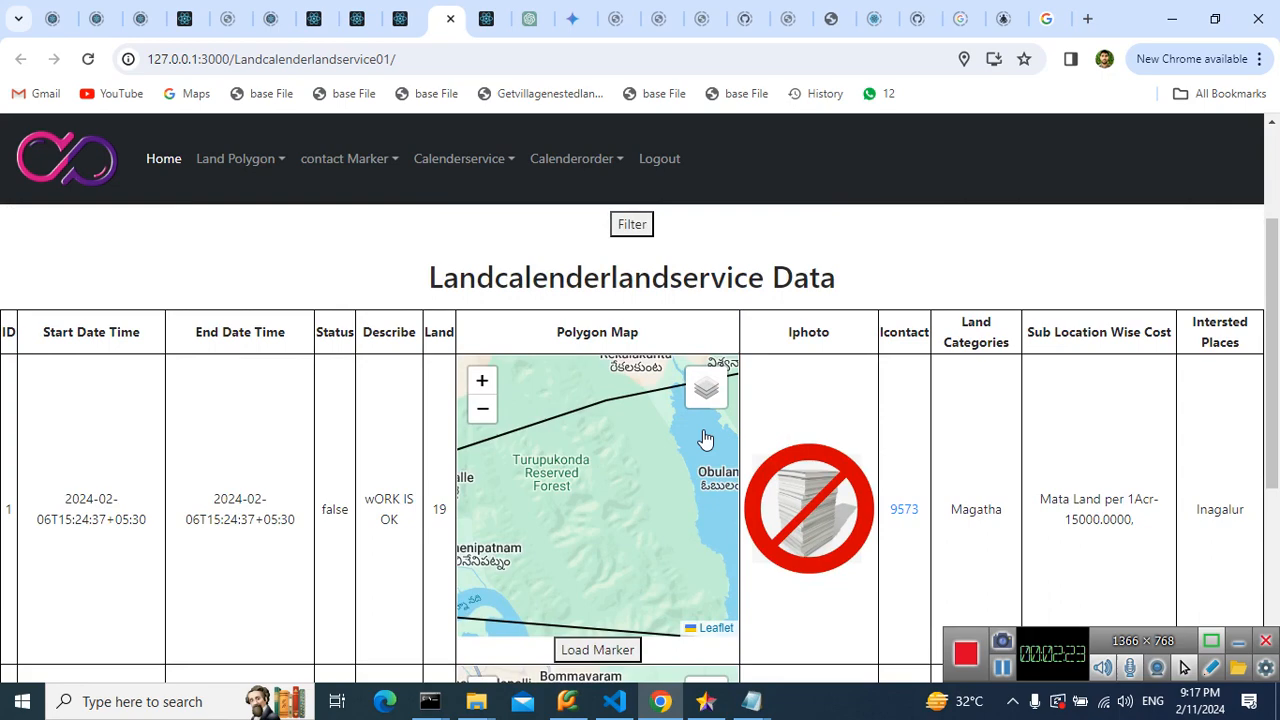
scroll(940, 410, "down", 4)
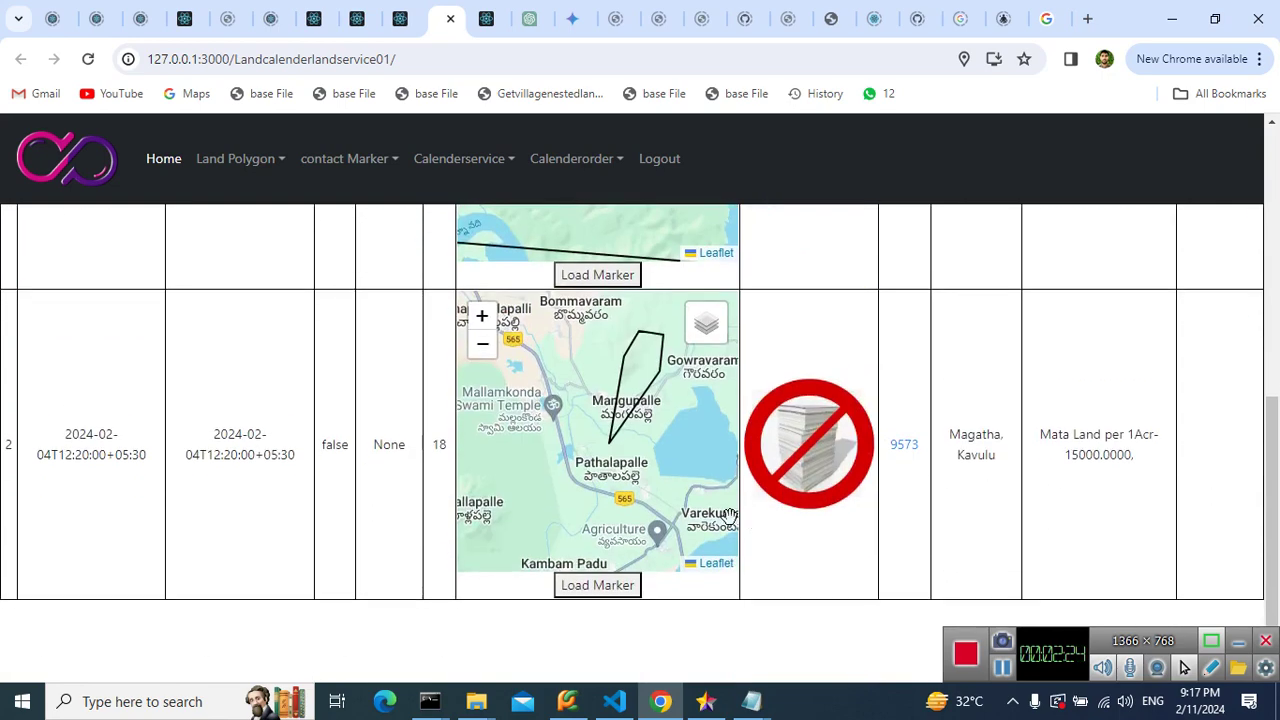
left_click(627, 592)
scroll(801, 443, "up", 2)
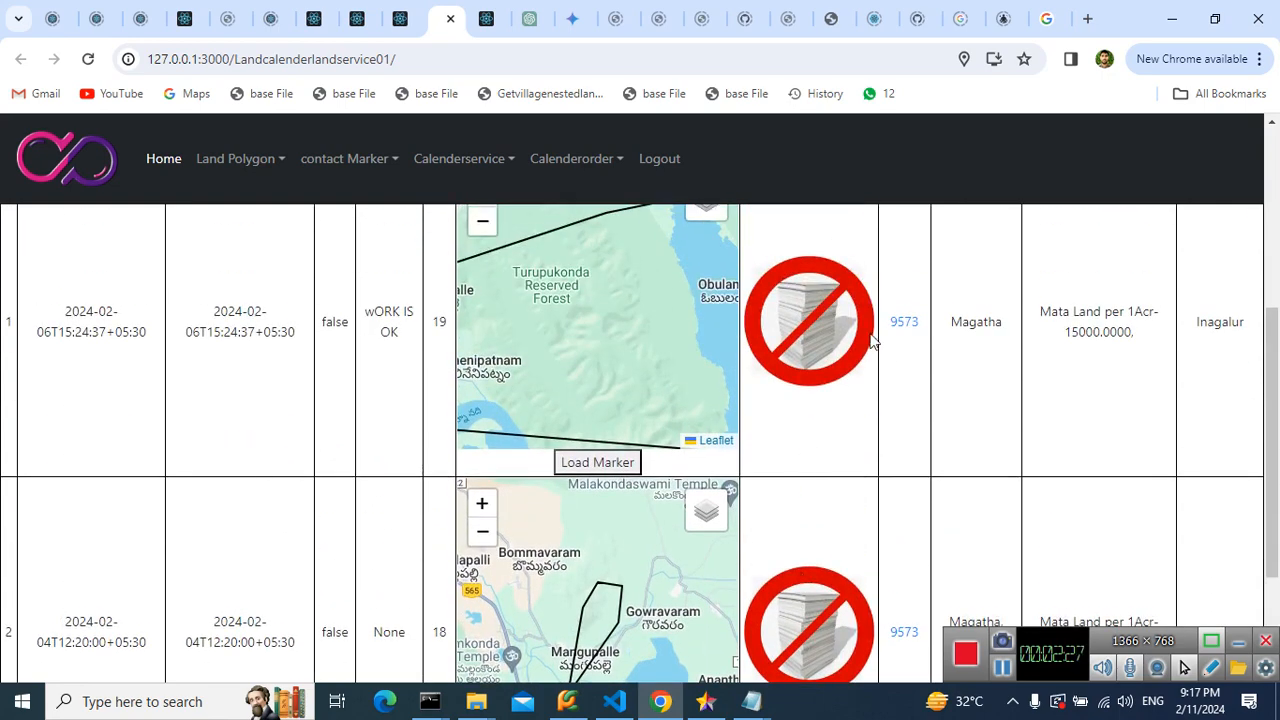
scroll(872, 340, "up", 2)
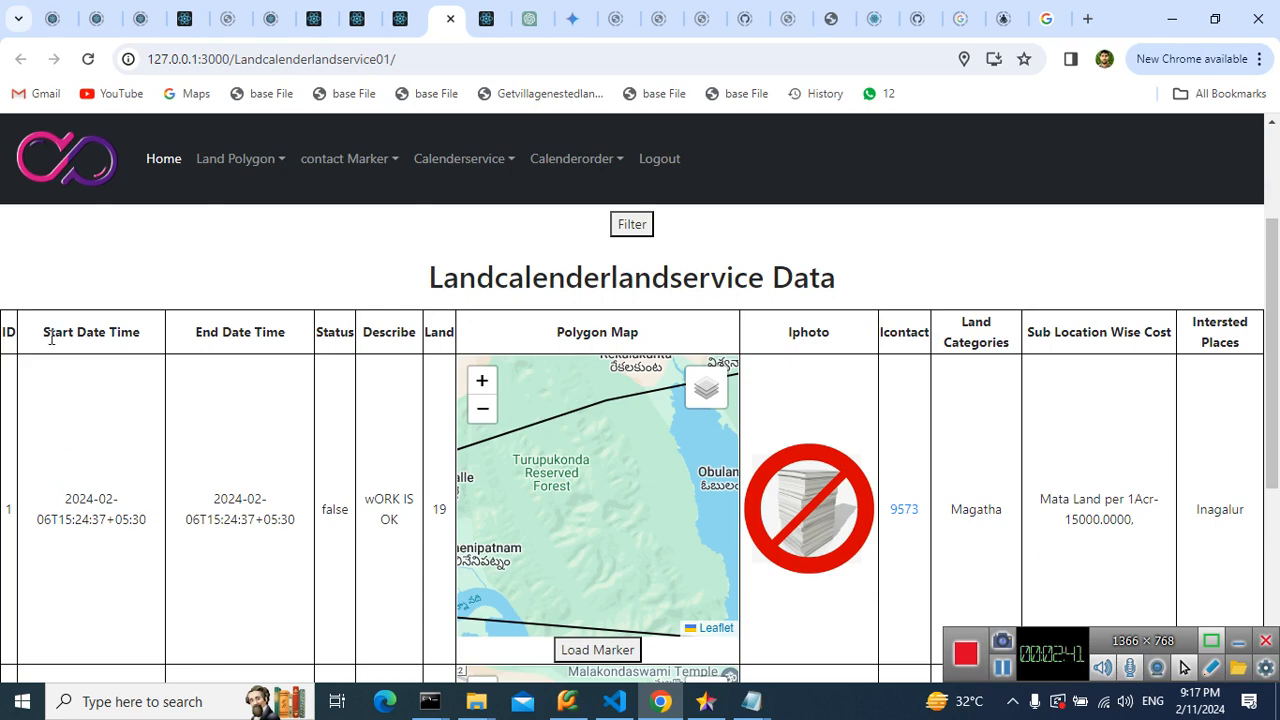
scroll(155, 470, "down", 2)
scroll(155, 470, "down", 1)
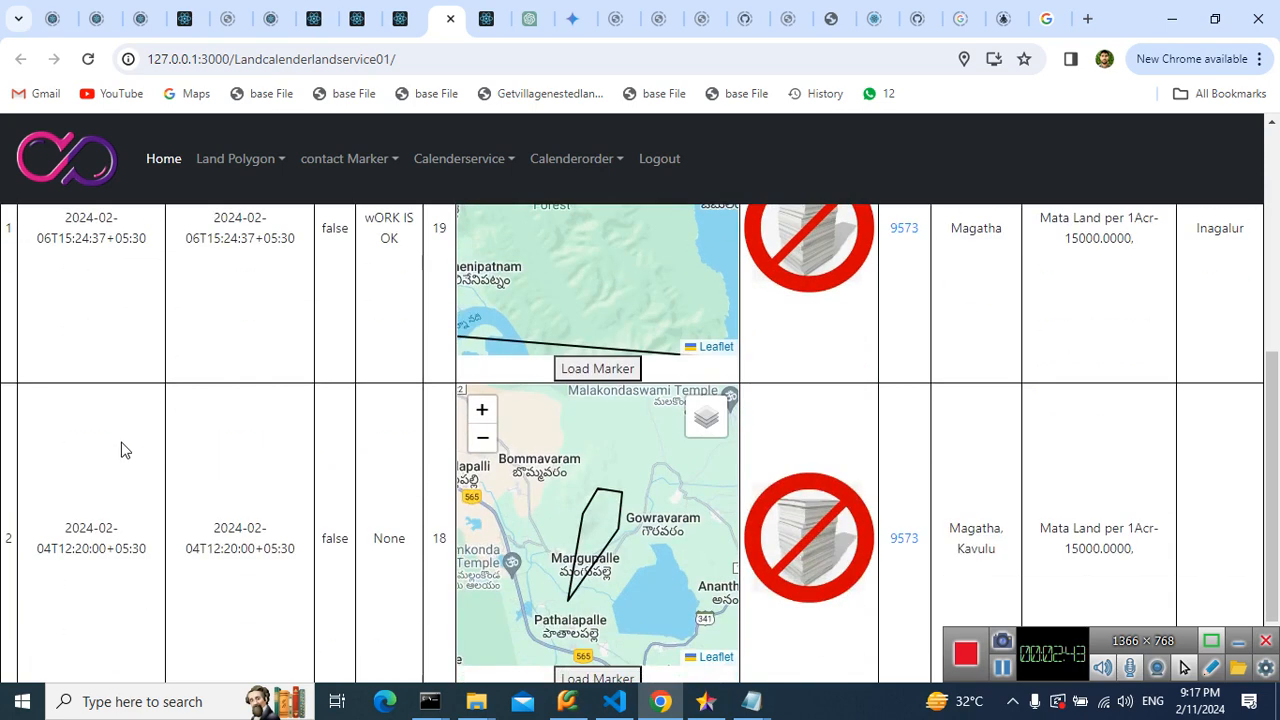
scroll(120, 450, "up", 3)
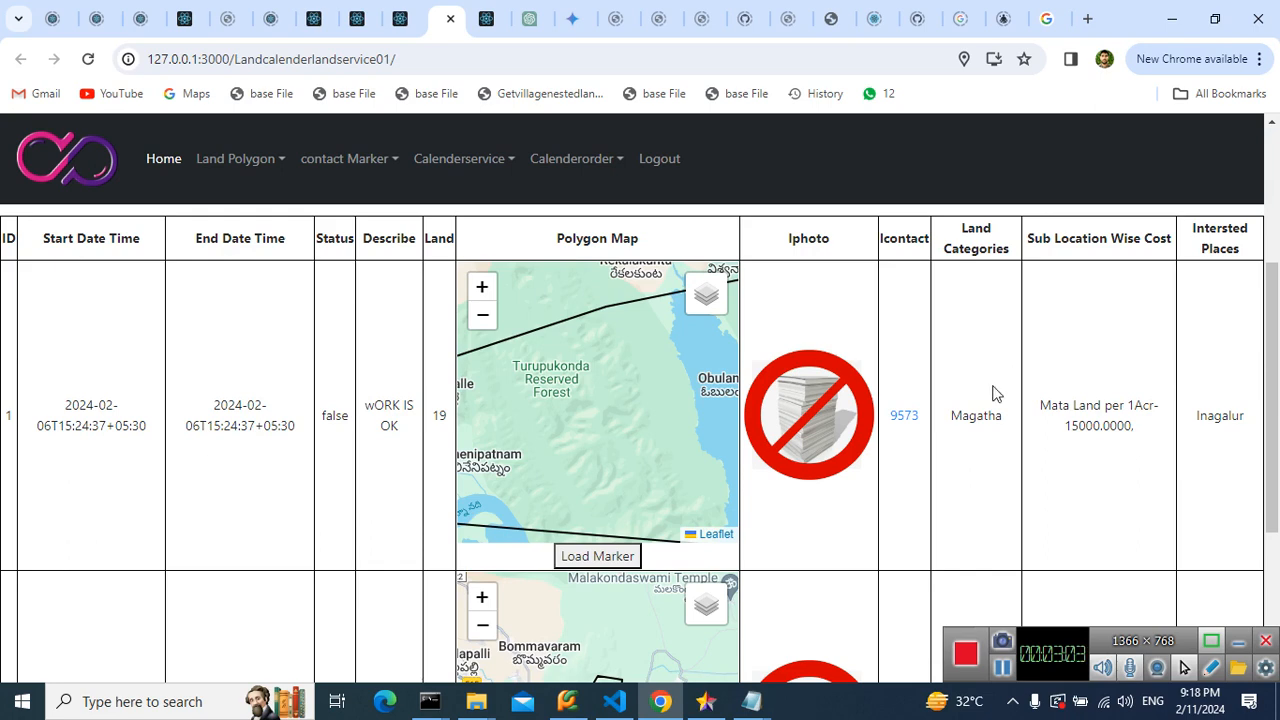
left_click_drag(960, 226, 978, 250)
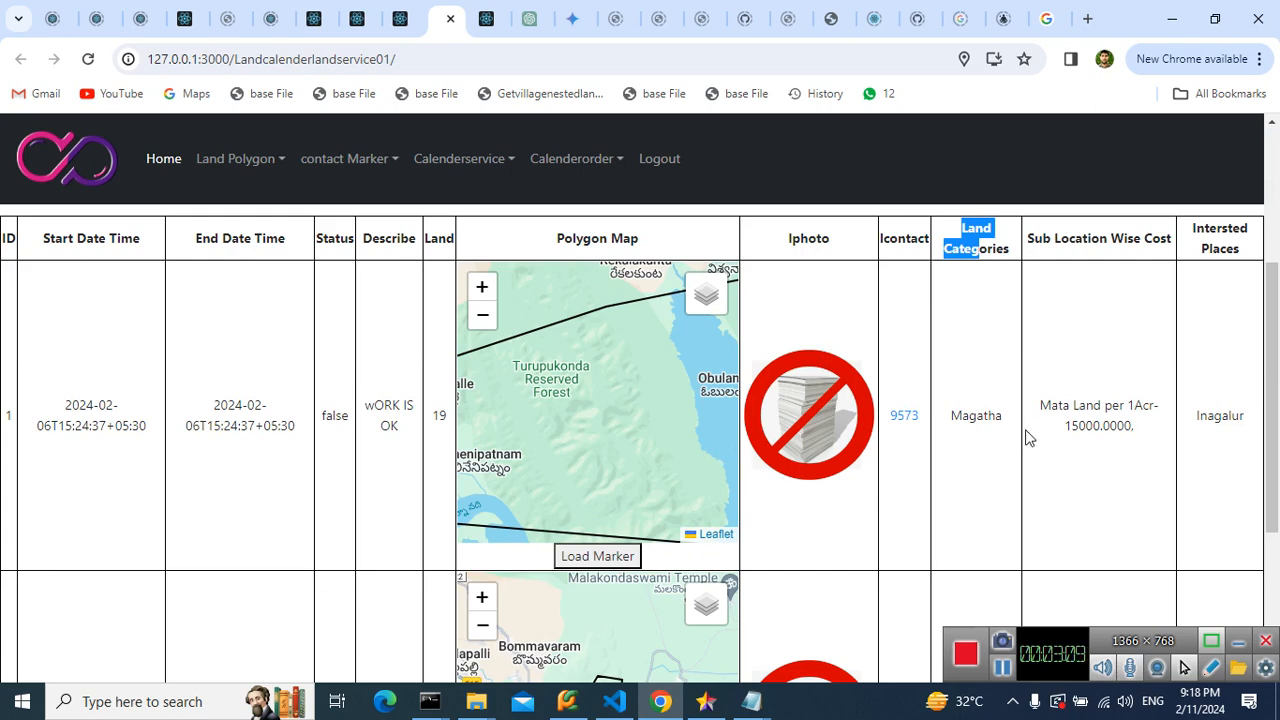
left_click_drag(1042, 400, 1108, 426)
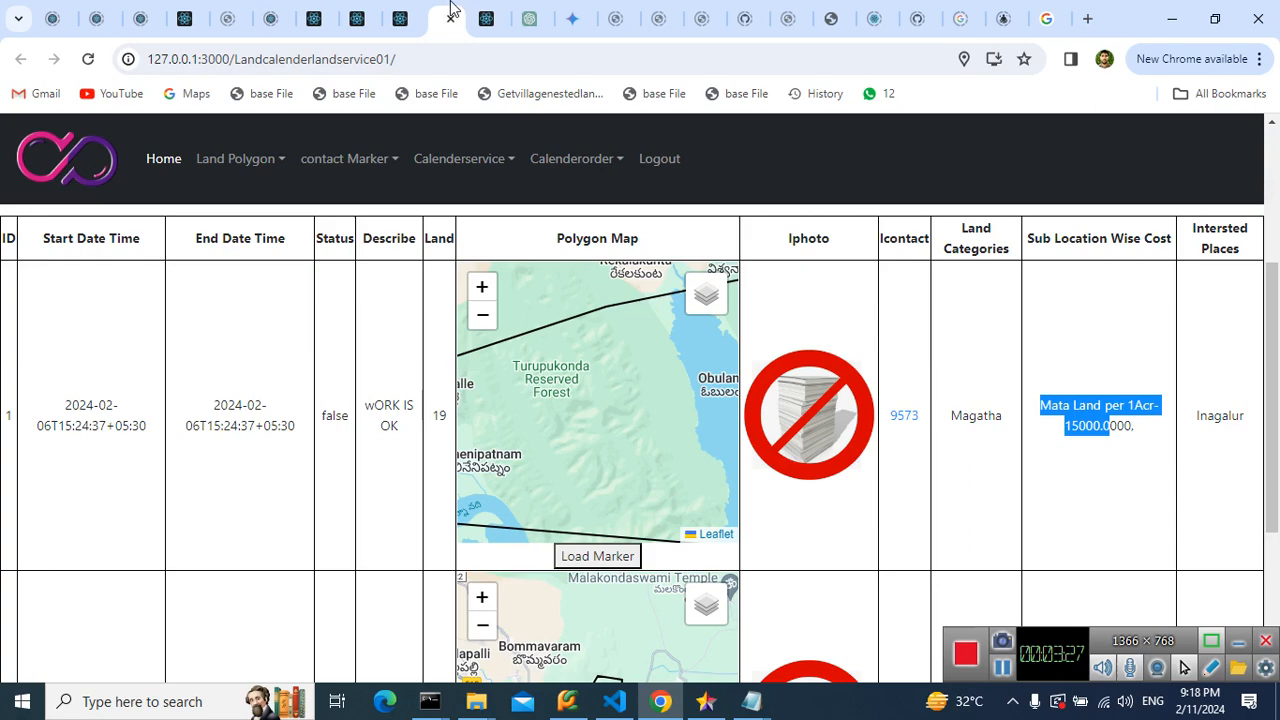
Switch to the Contactcalenderlandservice01 tab to view contact rows with marker maps.
left_click(486, 18)
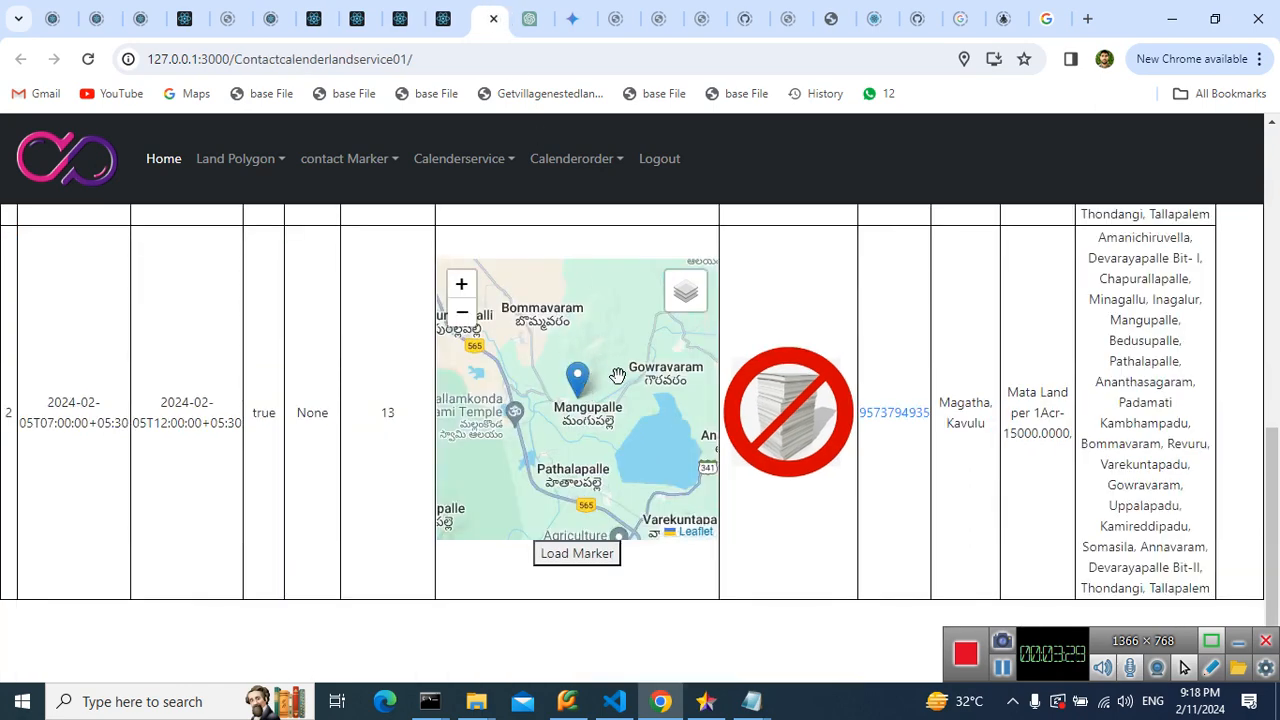
scroll(776, 430, "up", 4)
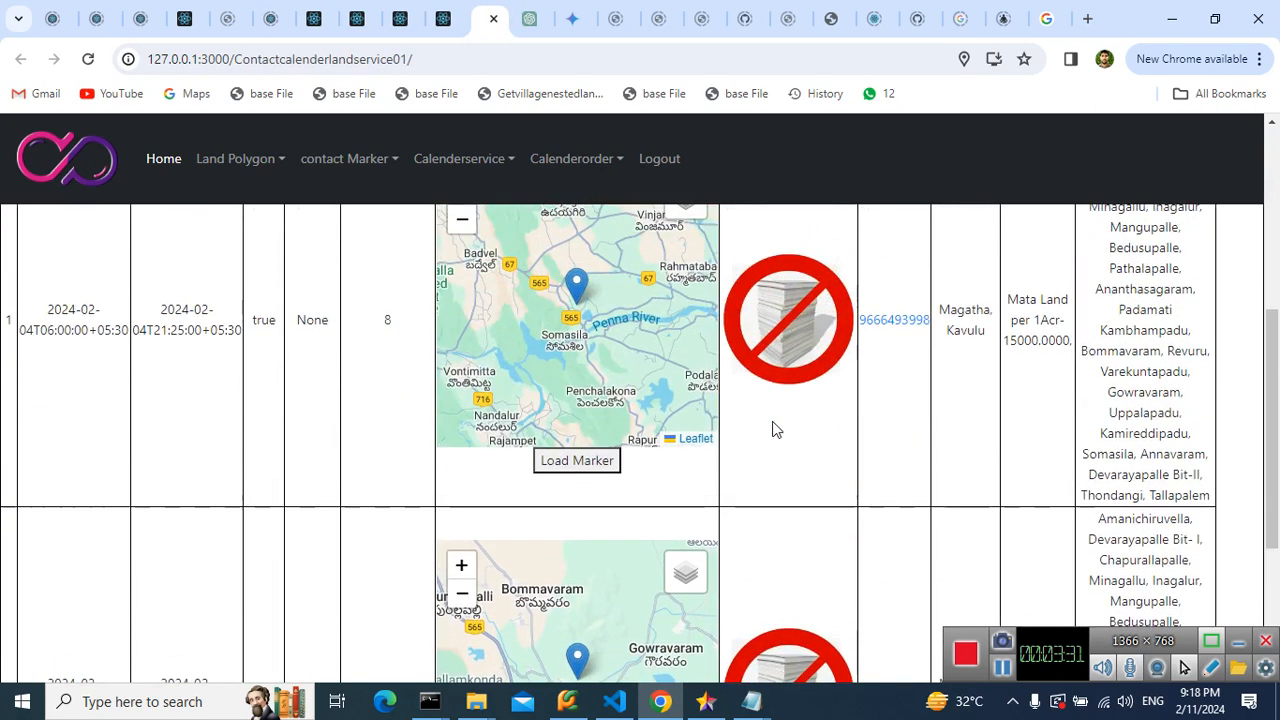
scroll(776, 430, "up", 3)
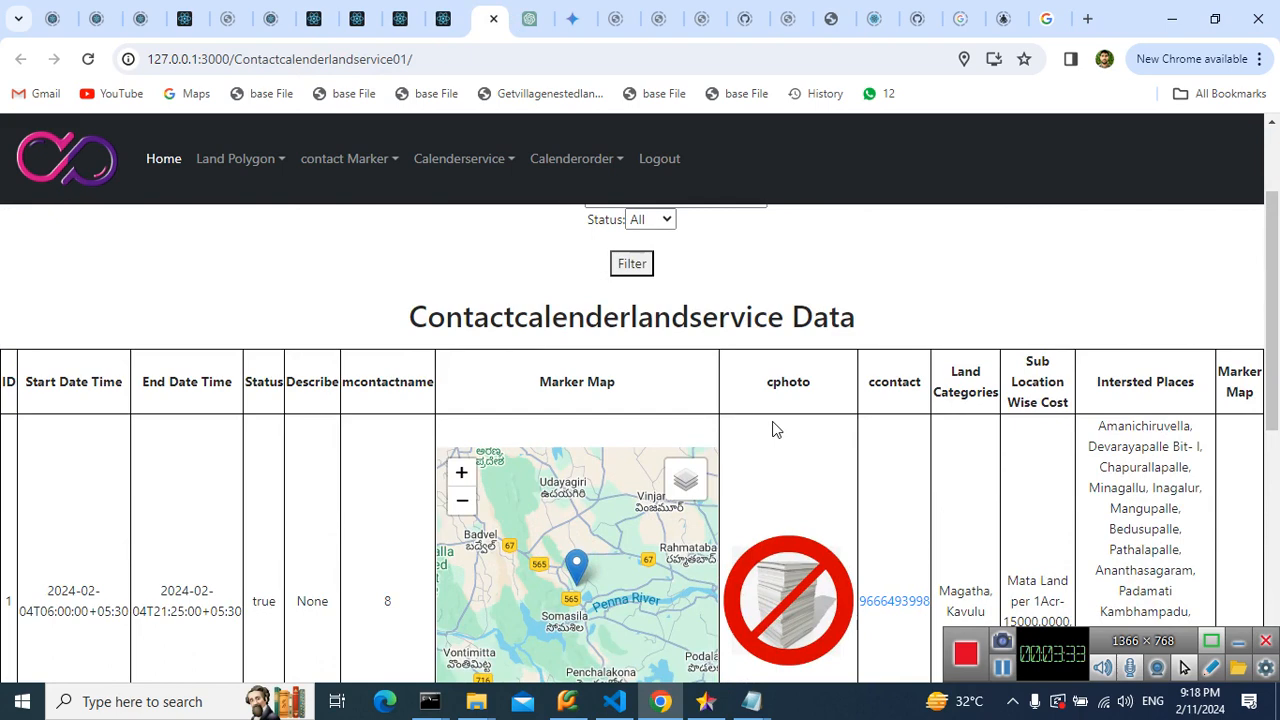
scroll(776, 430, "down", 3)
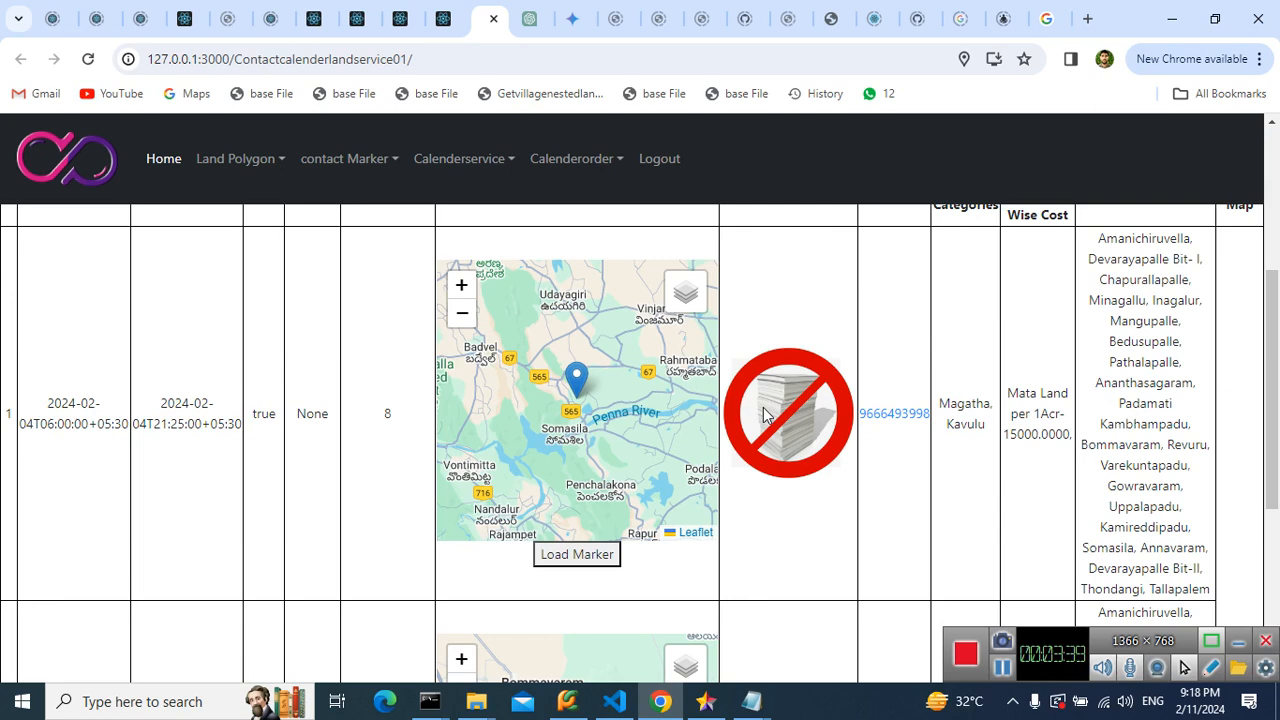
Switch back to the Landcalenderlandservice01 tab with its status False results.
left_click(452, 18)
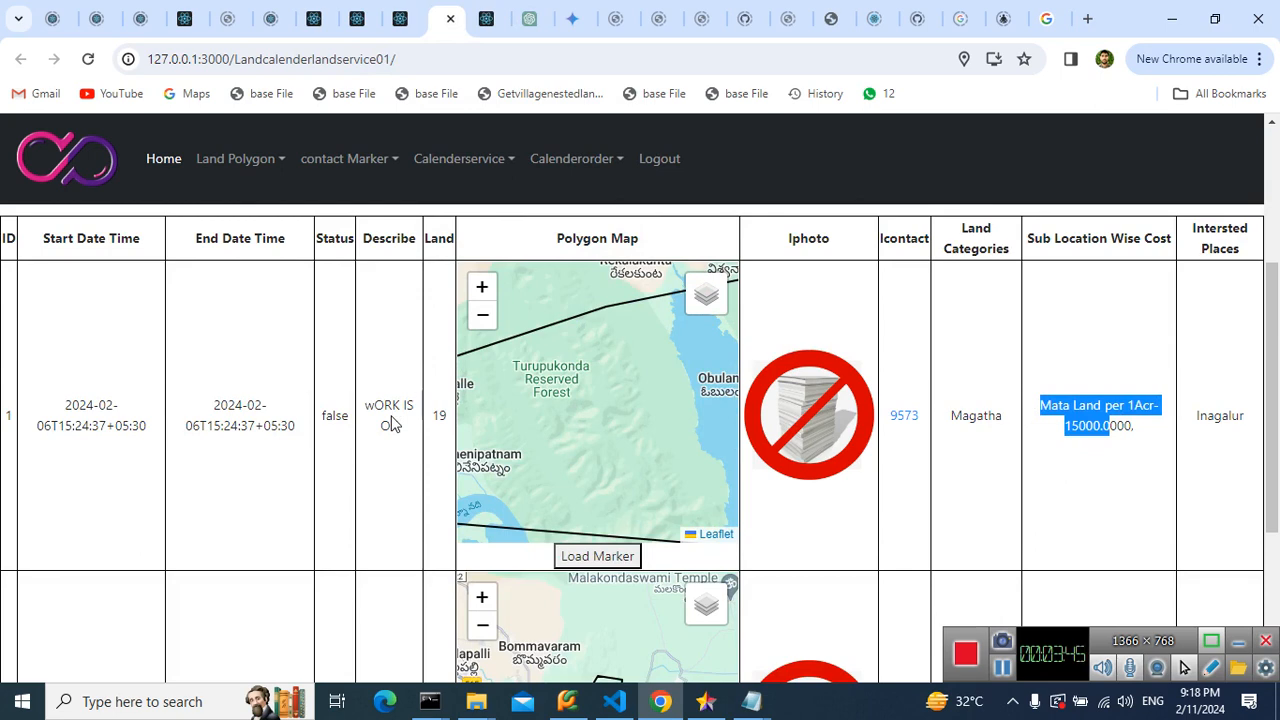
scroll(818, 407, "down", 3)
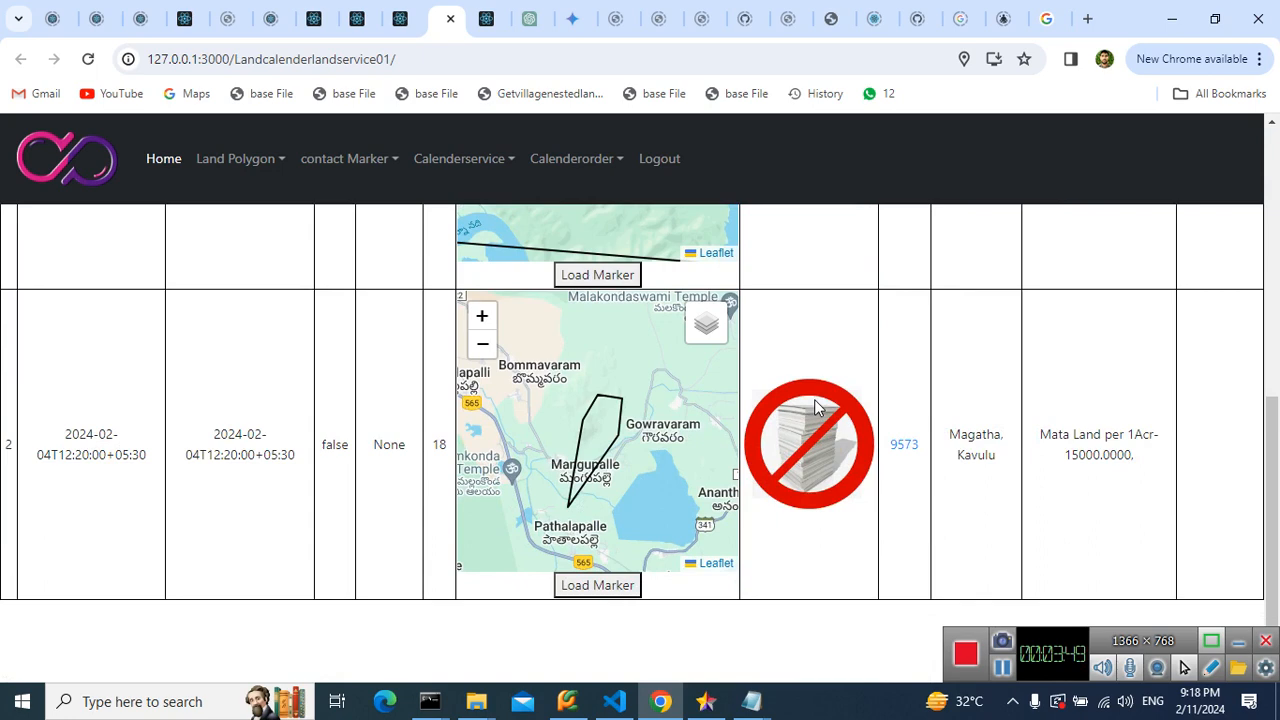
scroll(818, 407, "up", 2)
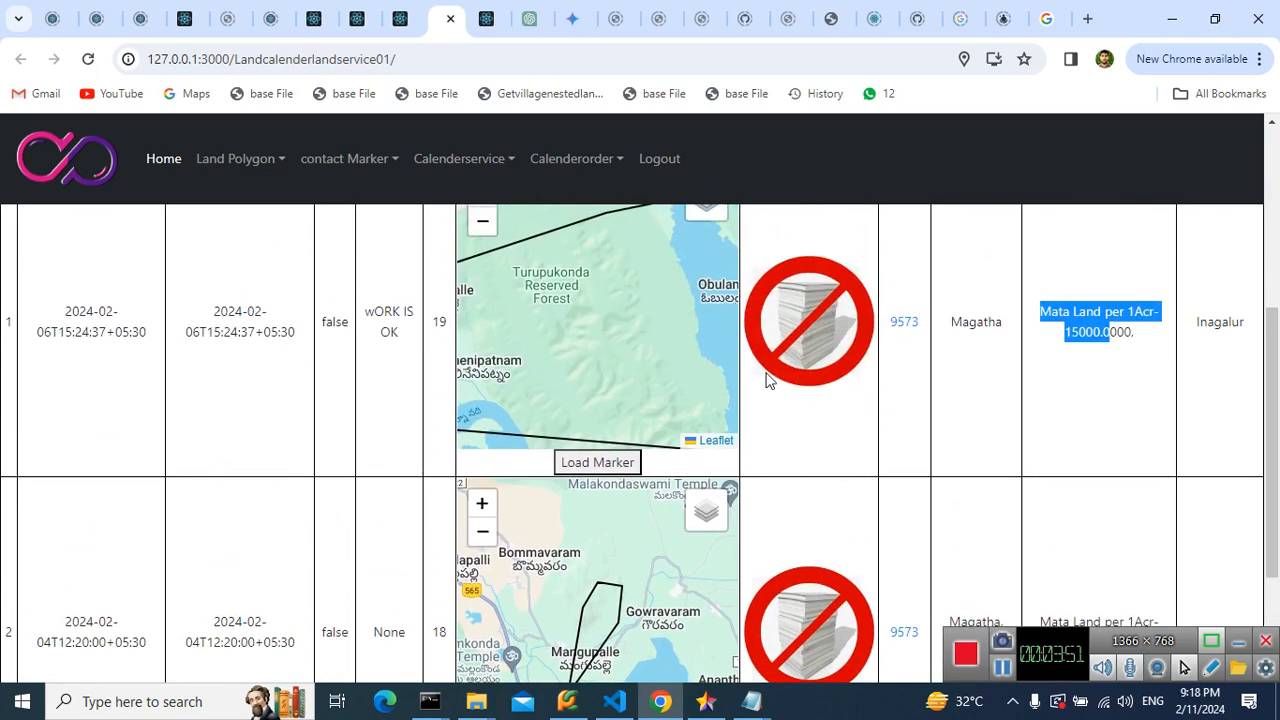
scroll(796, 481, "up", 3)
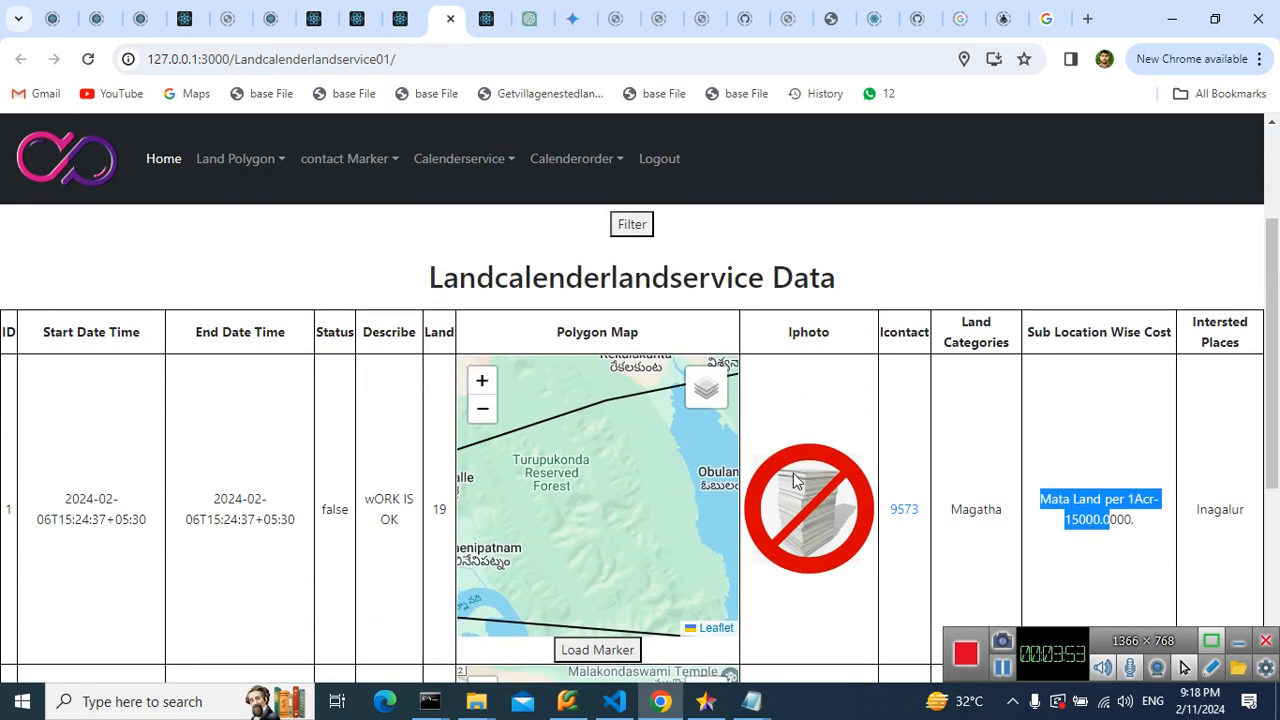
scroll(796, 481, "down", 3)
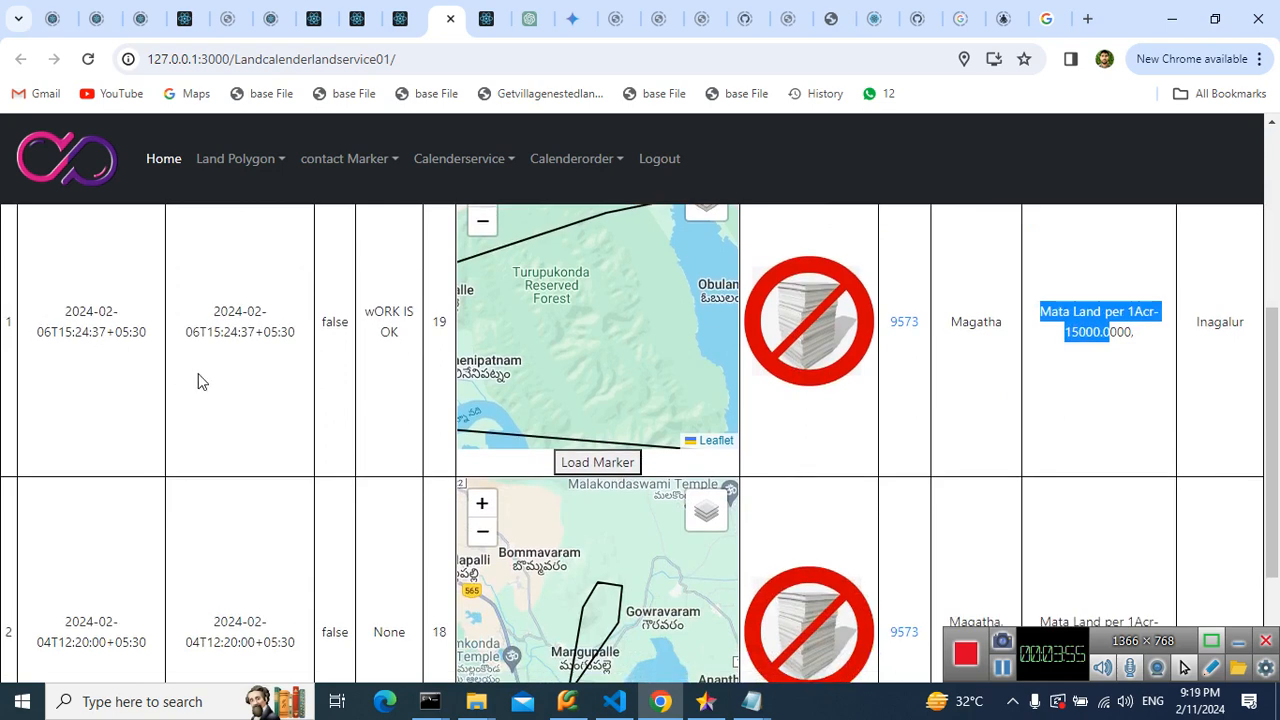
scroll(200, 380, "up", 1)
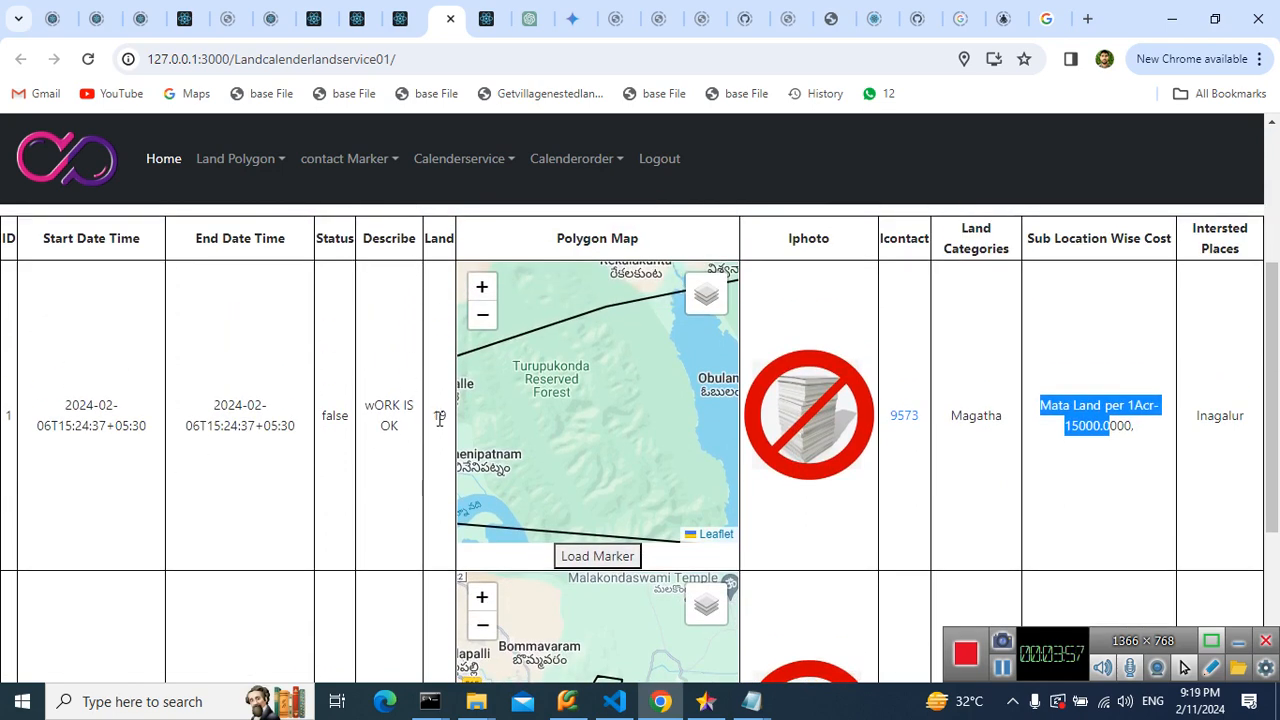
scroll(440, 430, "down", 2)
scroll(440, 450, "down", 2)
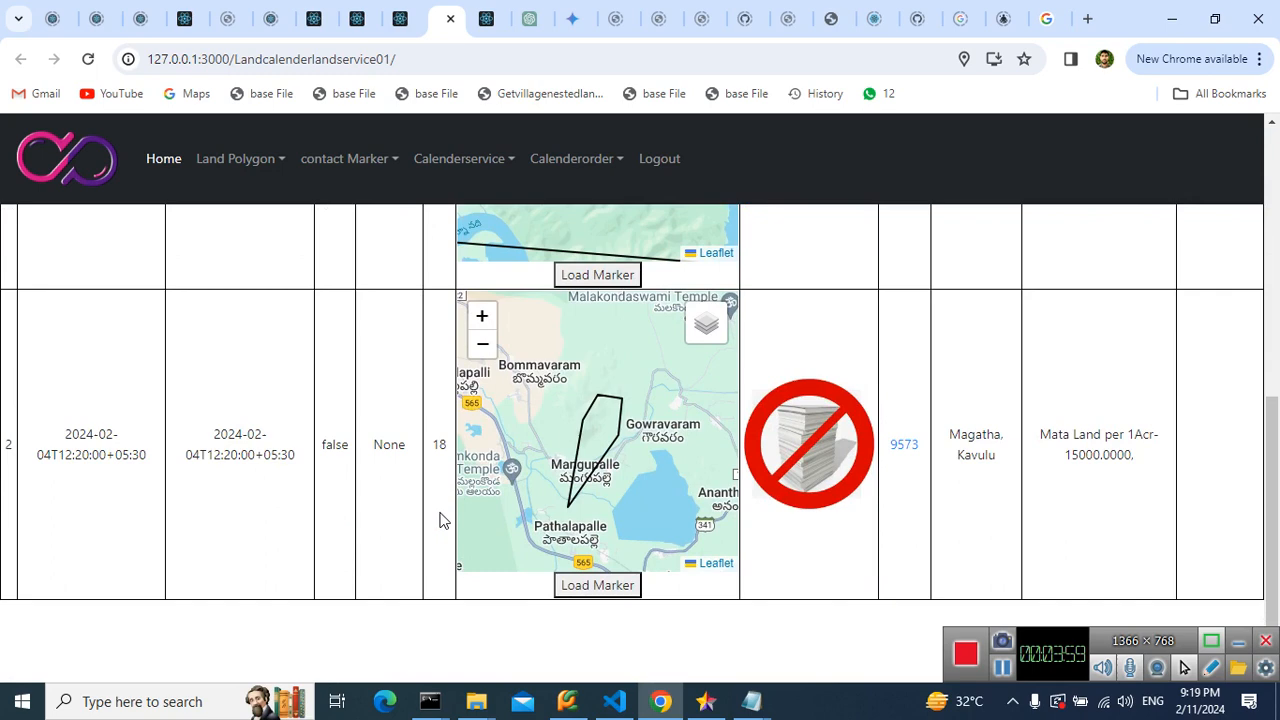
scroll(440, 480, "up", 2)
scroll(440, 497, "up", 1)
scroll(440, 497, "up", 3)
scroll(440, 483, "up", 2)
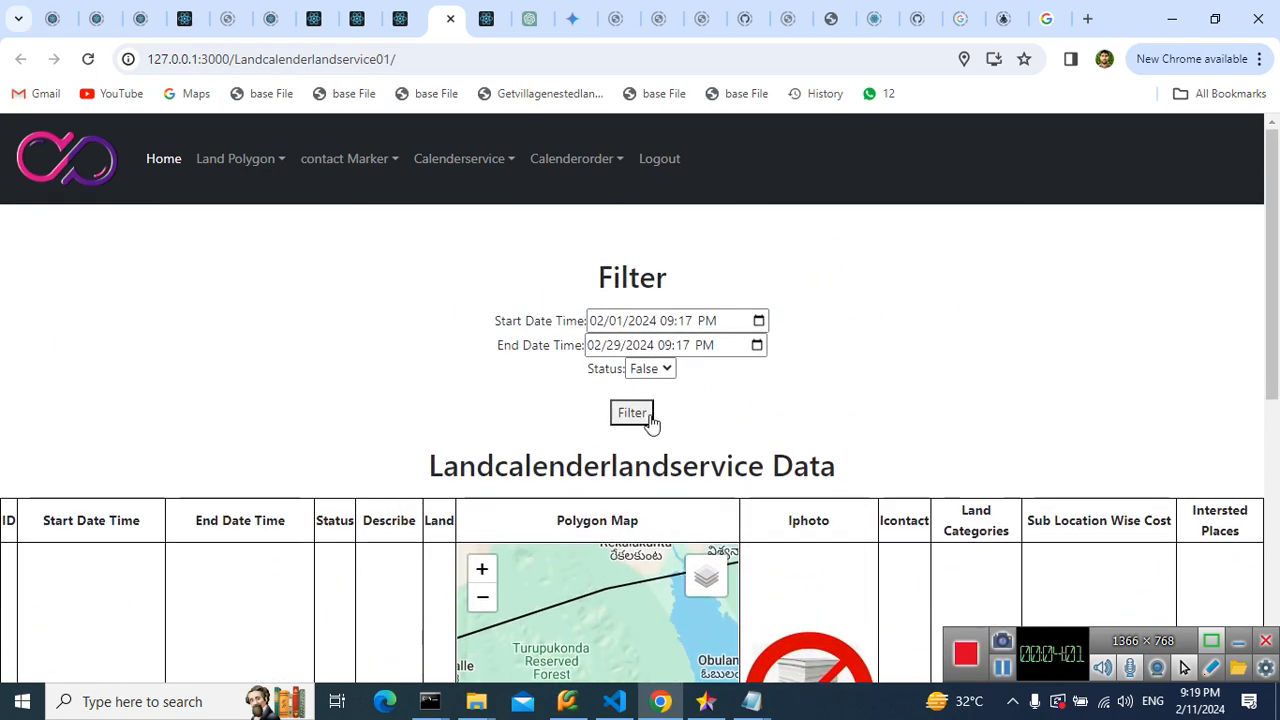
Change the status filter to All so true-status rows such as AA appear too.
left_click(651, 369)
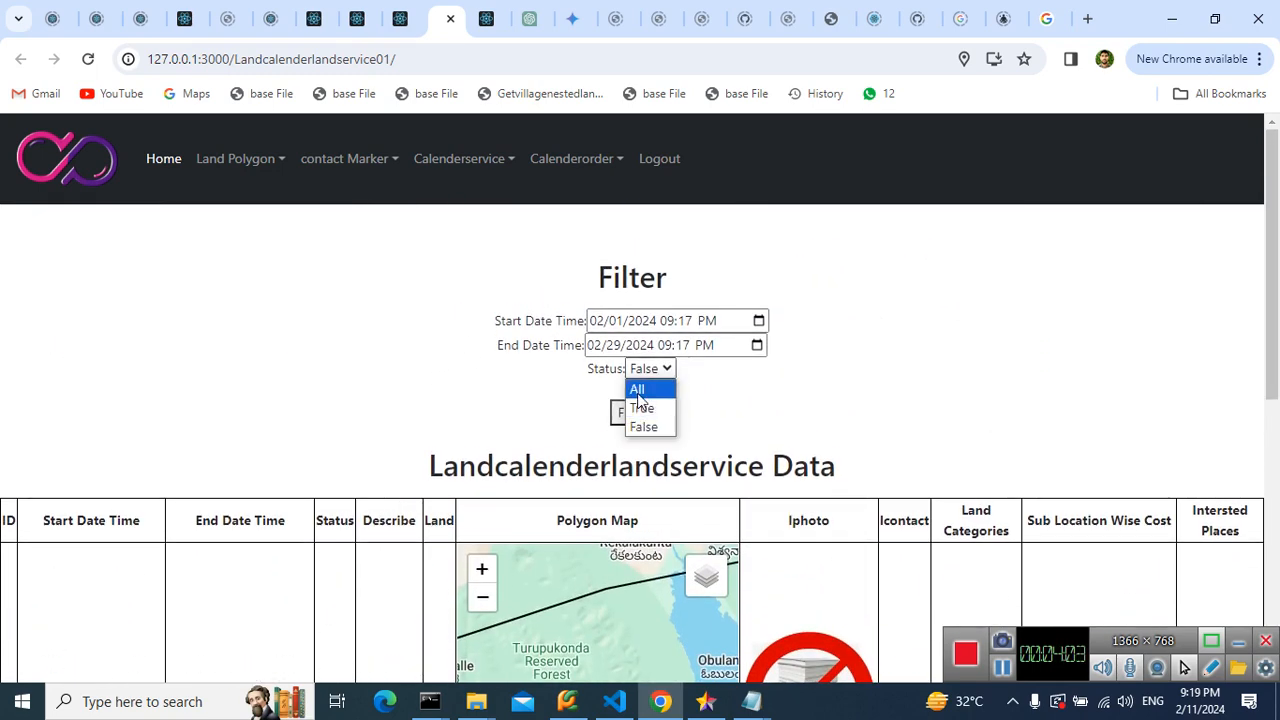
left_click(640, 385)
left_click(632, 413)
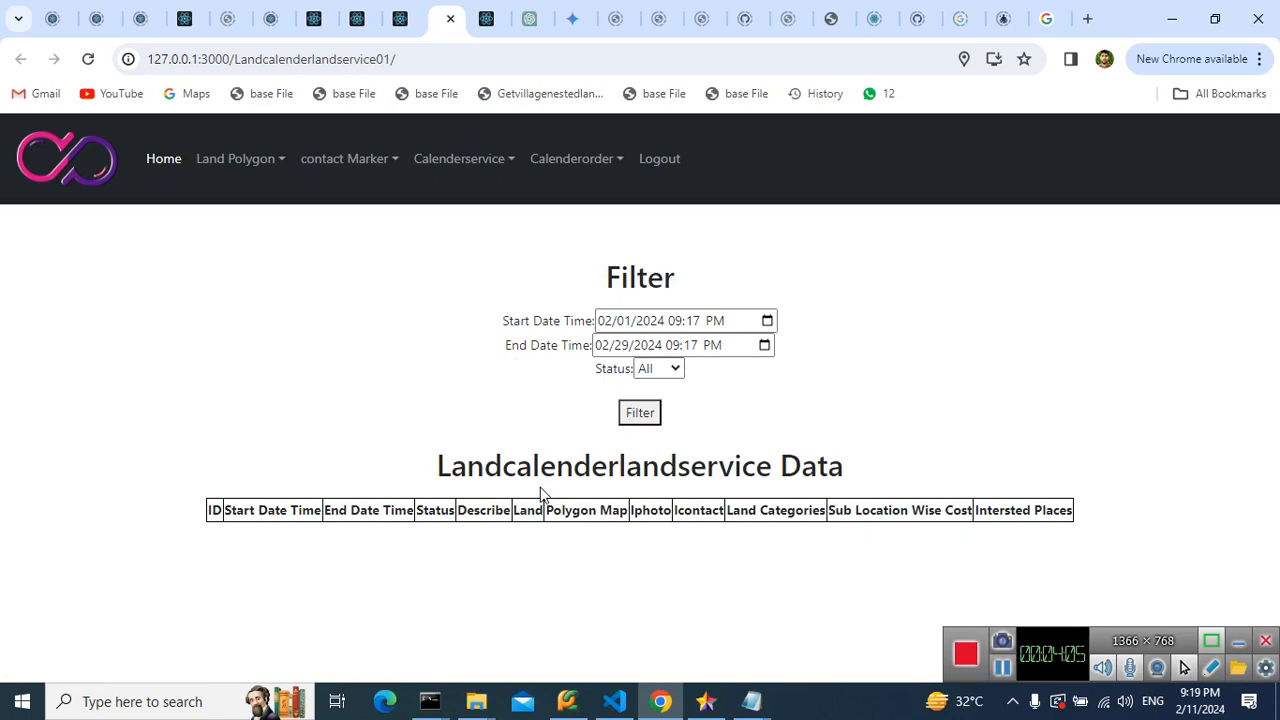
scroll(276, 497, "down", 2)
scroll(276, 497, "down", 3)
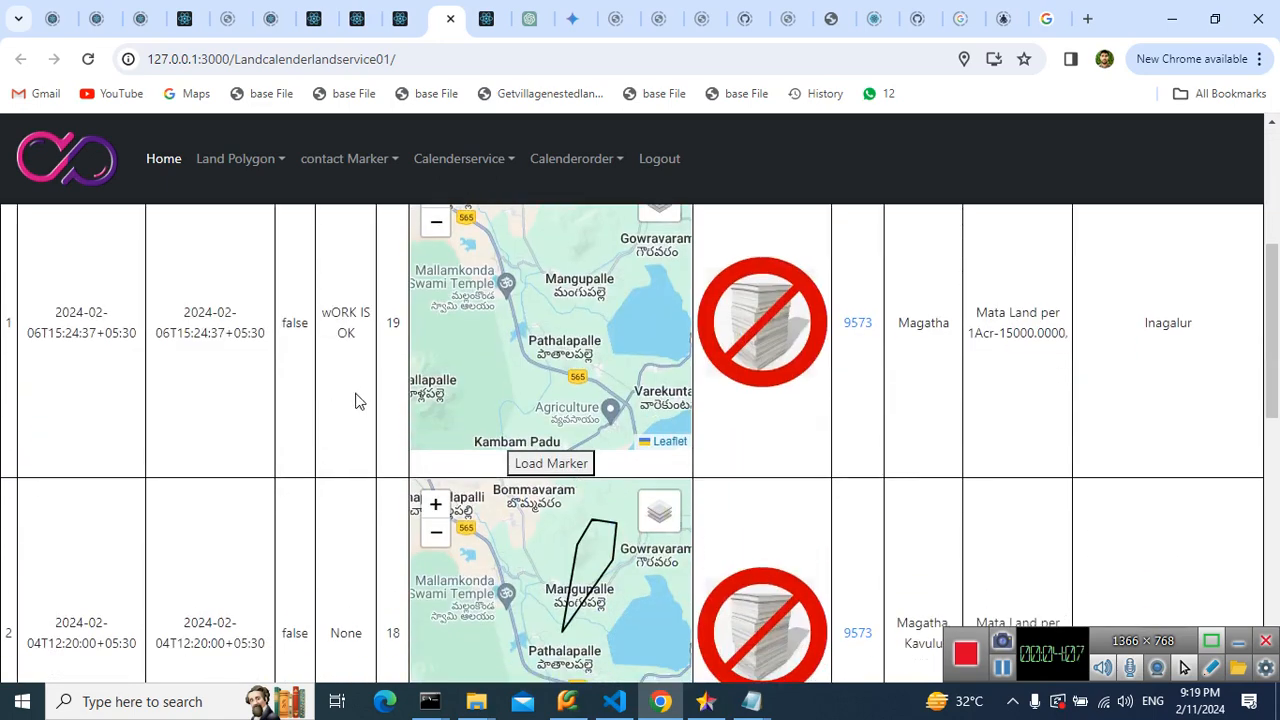
scroll(341, 423, "down", 3)
scroll(341, 423, "down", 2)
scroll(341, 423, "down", 3)
scroll(341, 423, "down", 2)
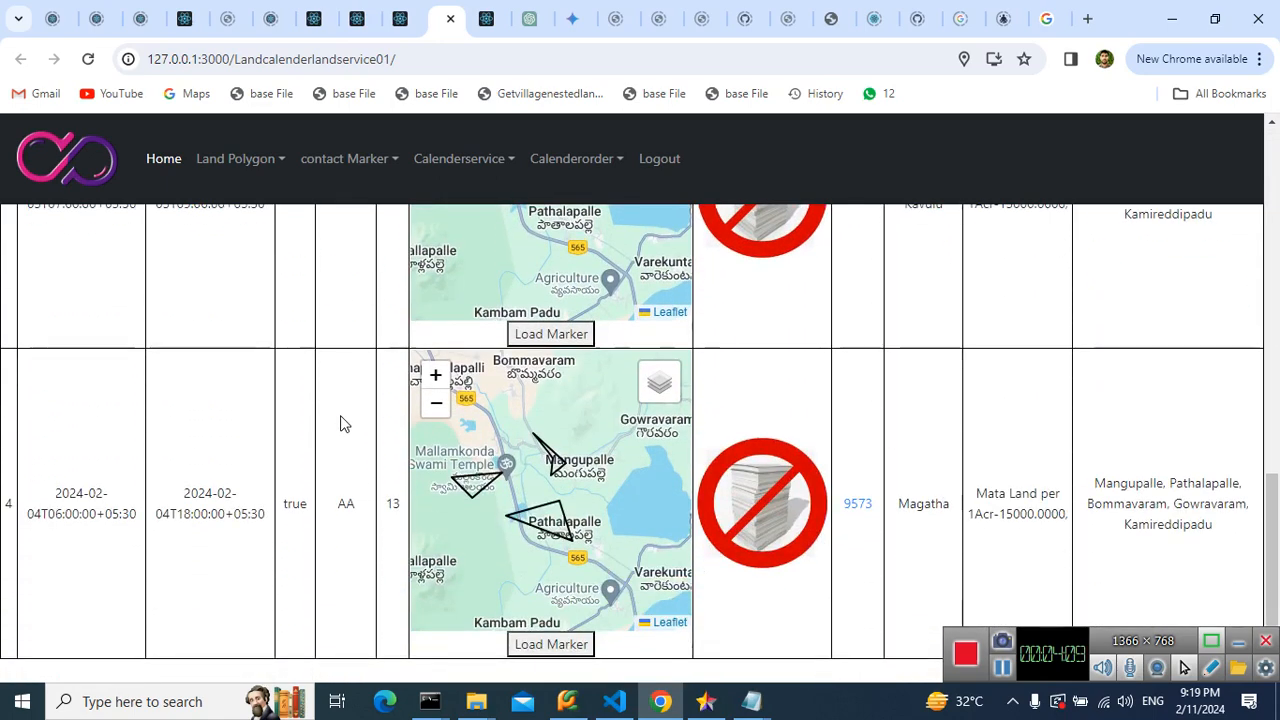
scroll(341, 423, "down", 2)
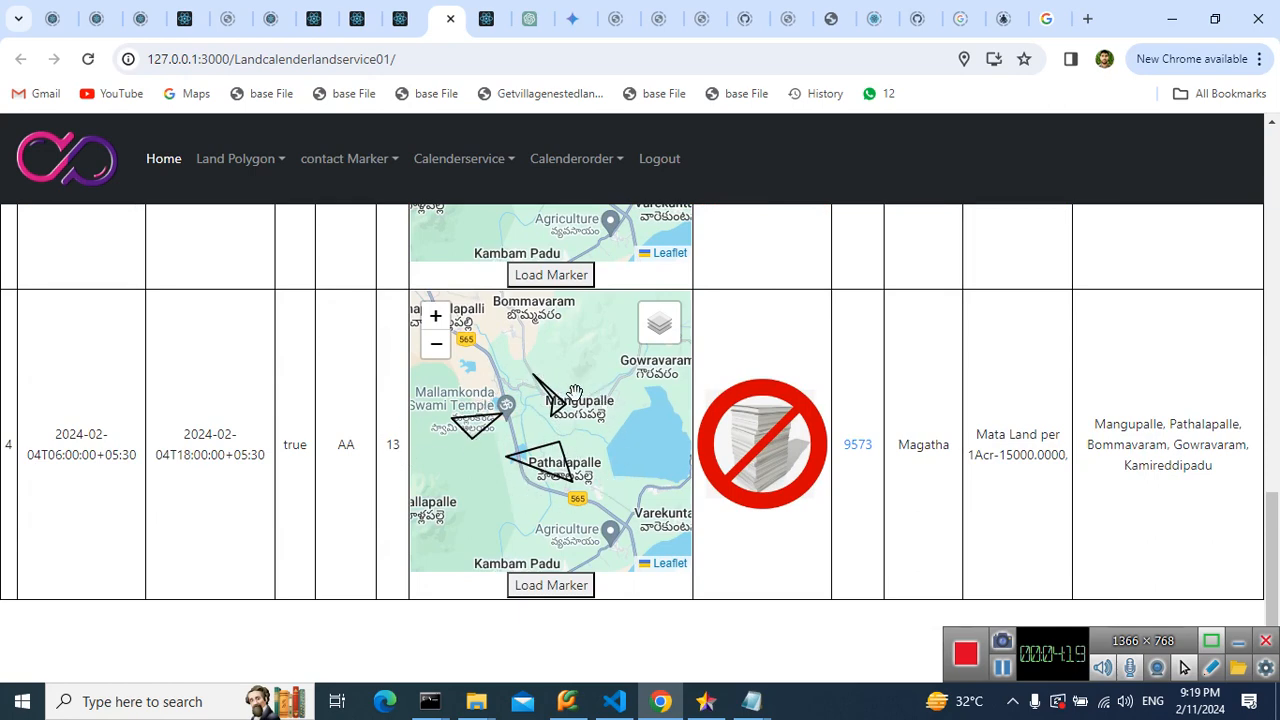
On the contact calendar tab, load row 1's marker and pan the Leaflet map near Andhra Pradesh.
left_click(486, 18)
scroll(400, 340, "up", 5)
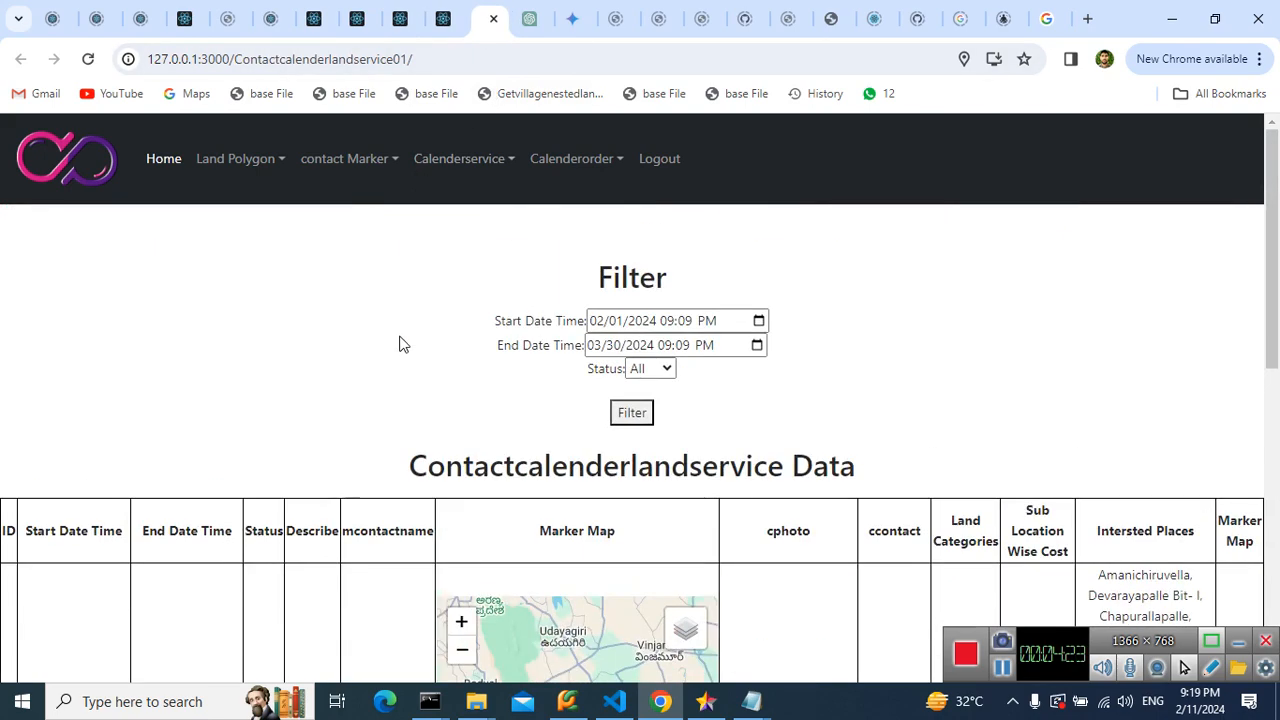
scroll(690, 430, "down", 3)
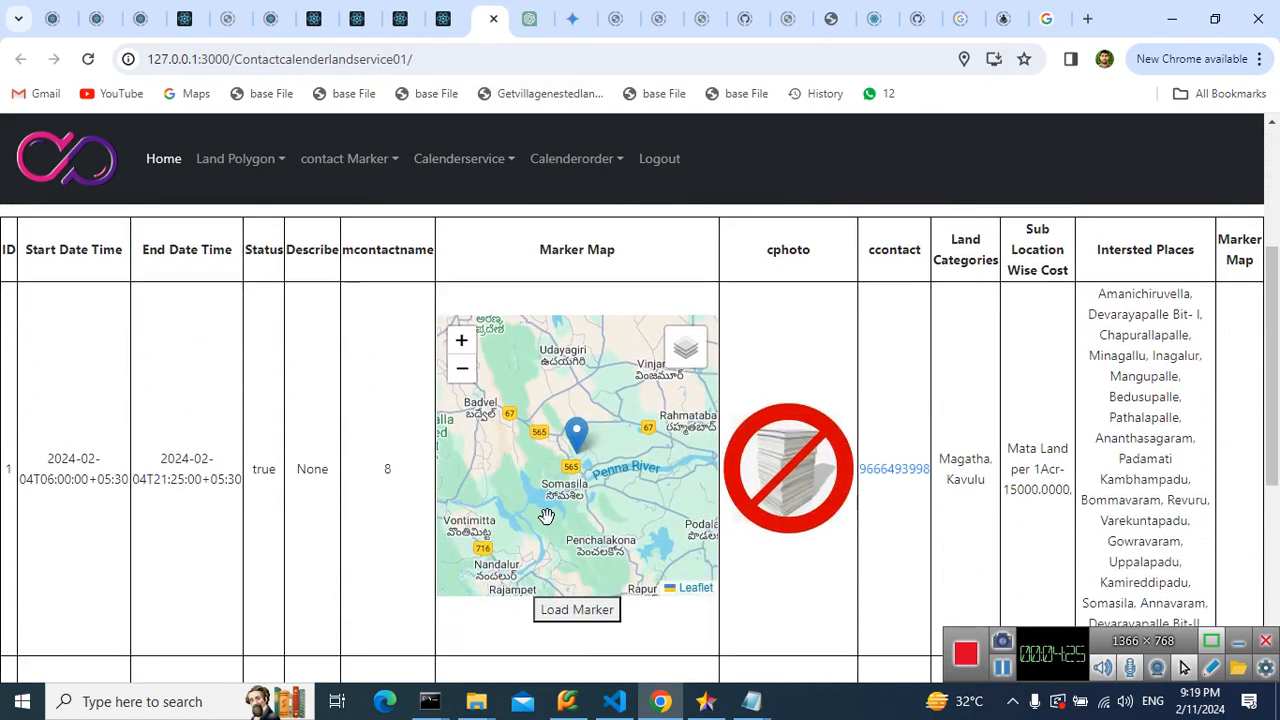
scroll(376, 481, "down", 2)
scroll(376, 481, "down", 3)
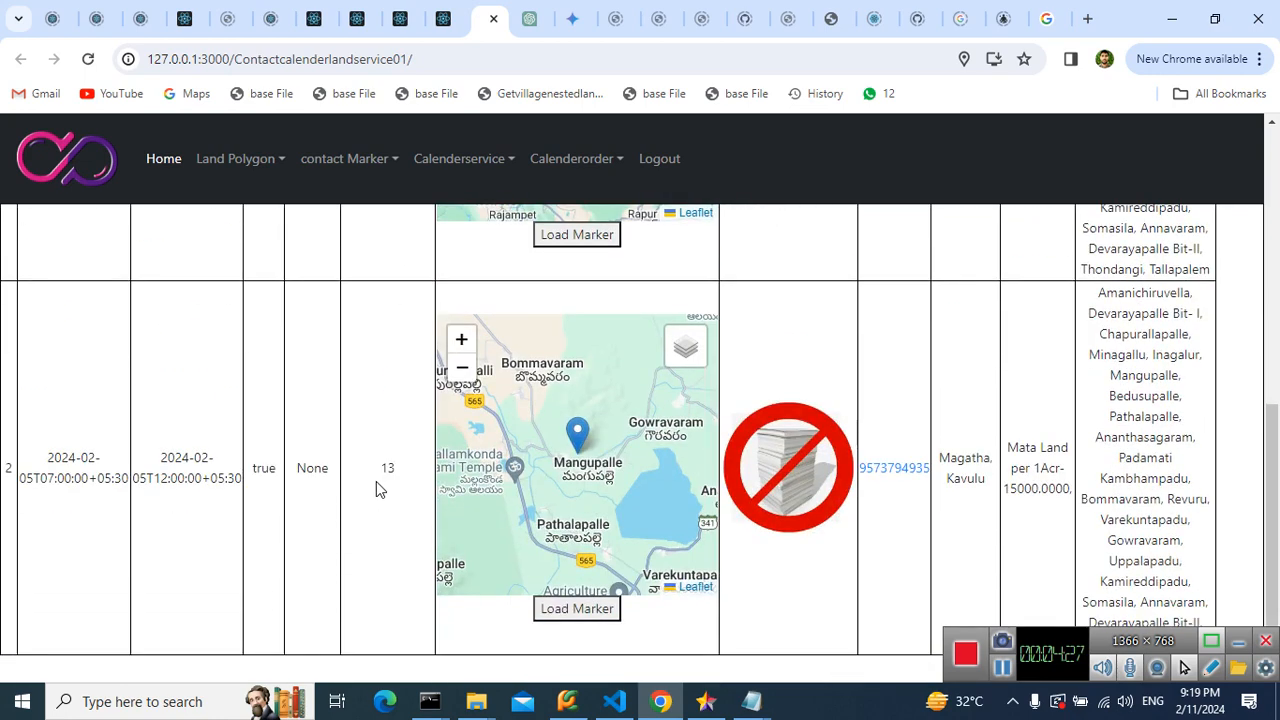
scroll(376, 481, "down", 1)
scroll(376, 481, "up", 3)
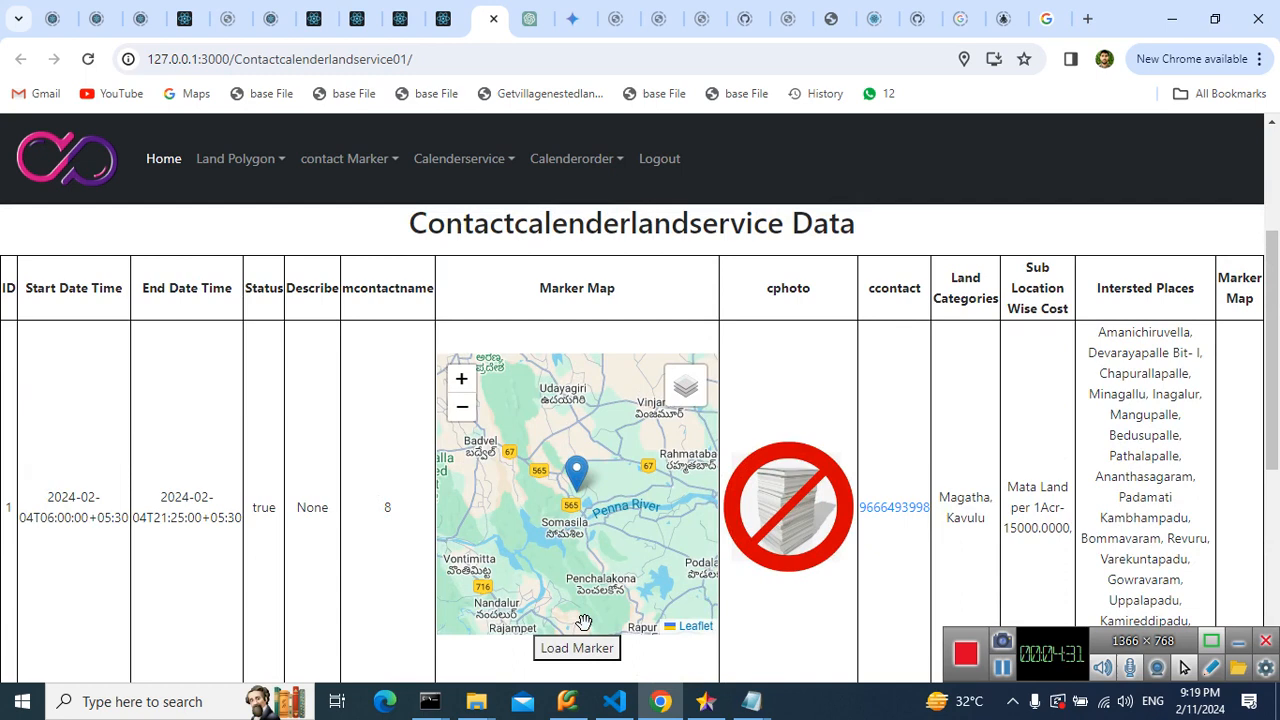
left_click(586, 652)
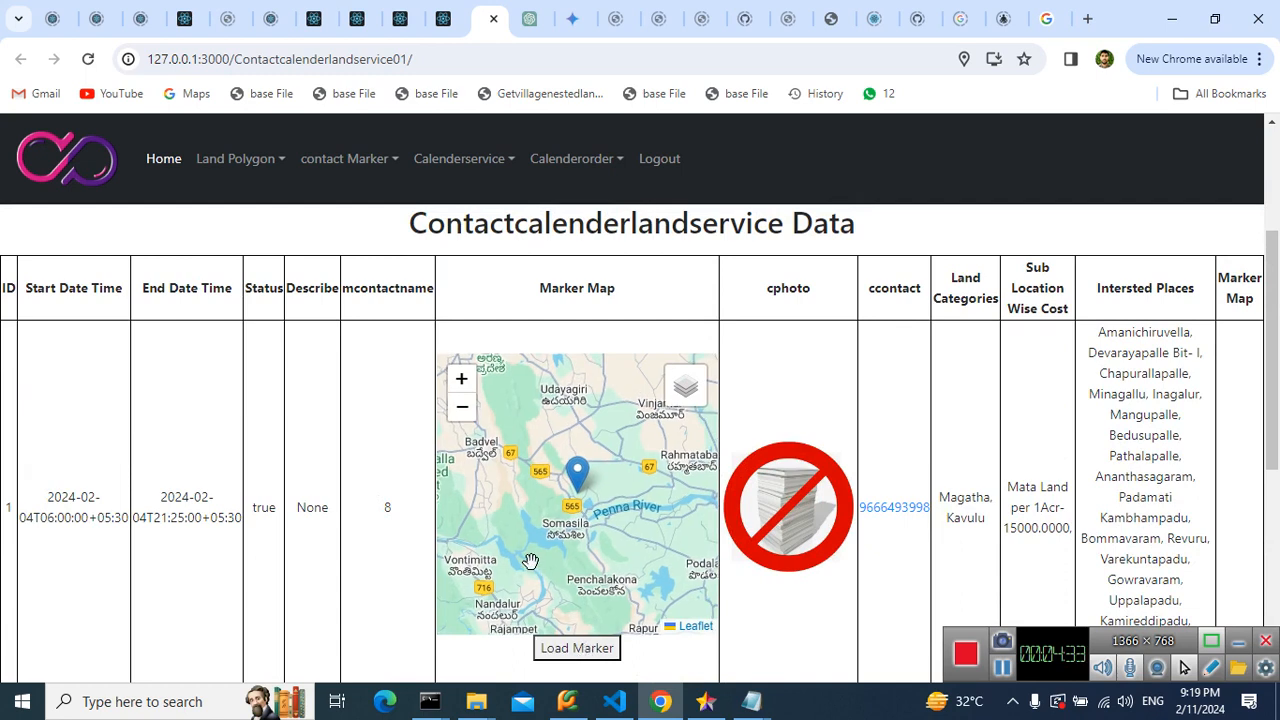
scroll(535, 565, "down", 4)
left_click_drag(549, 565, 400, 590)
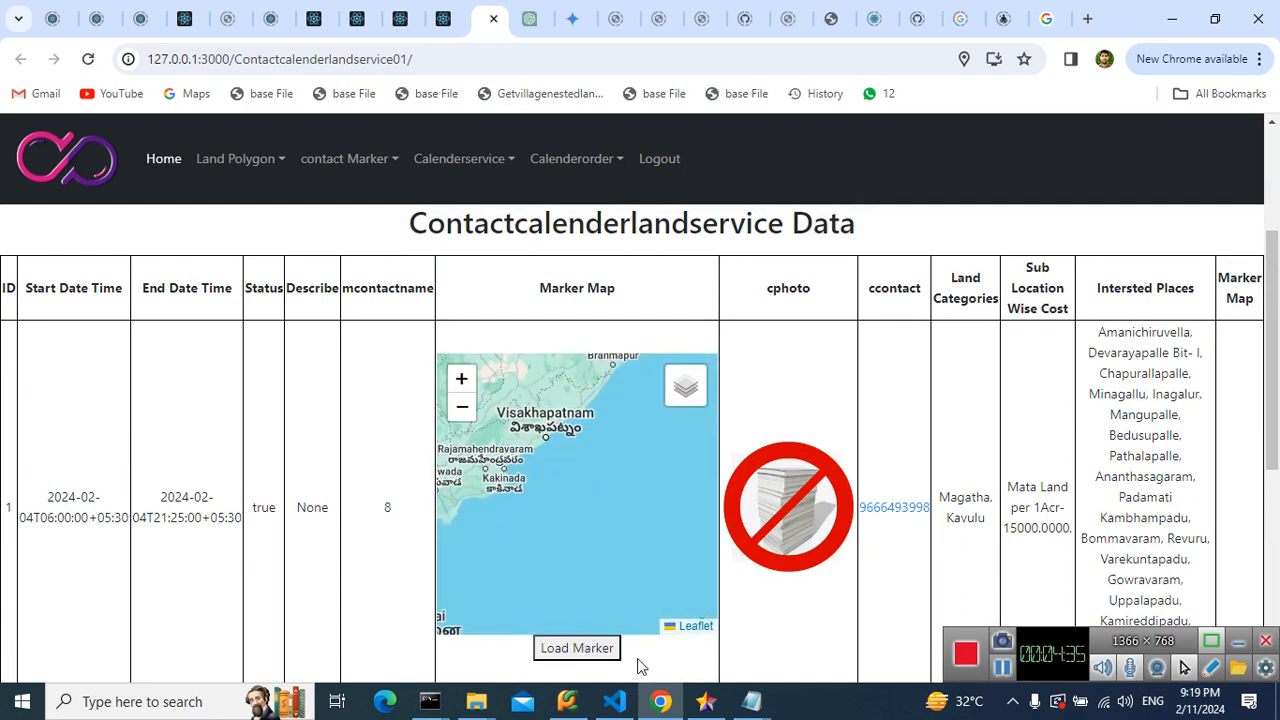
left_click(604, 652)
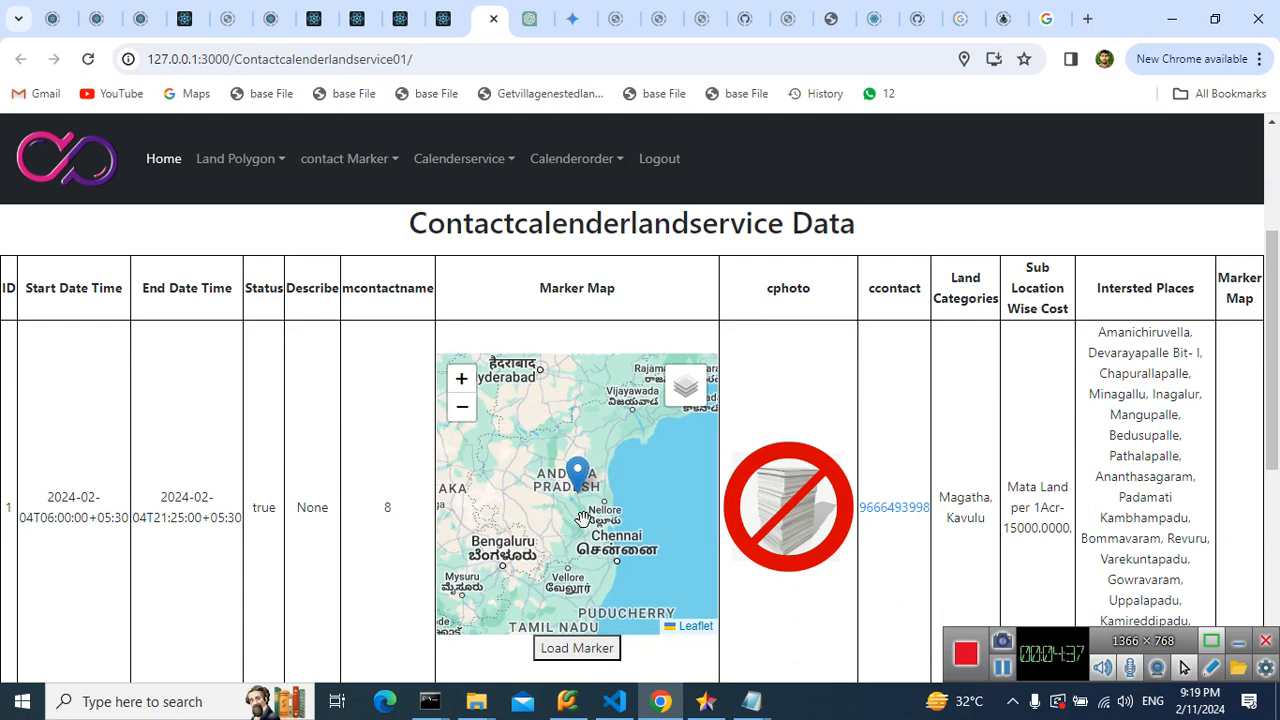
scroll(570, 465, "up", 2)
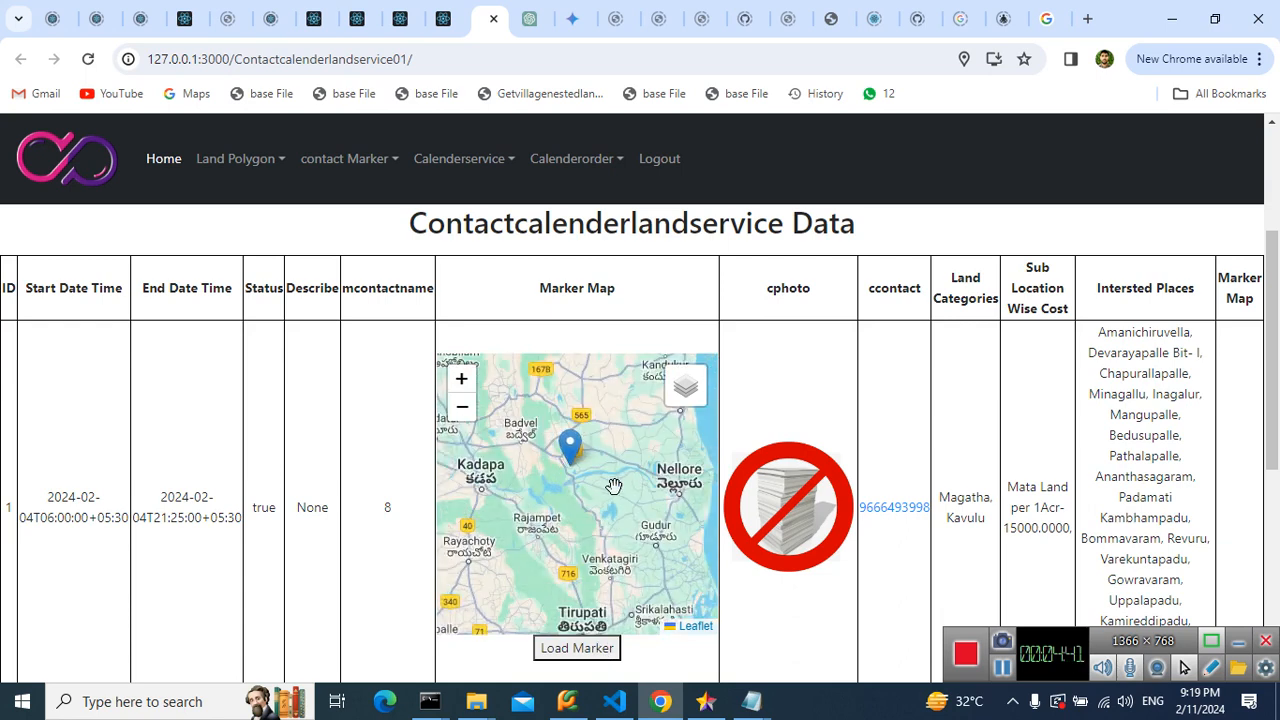
scroll(779, 545, "down", 1)
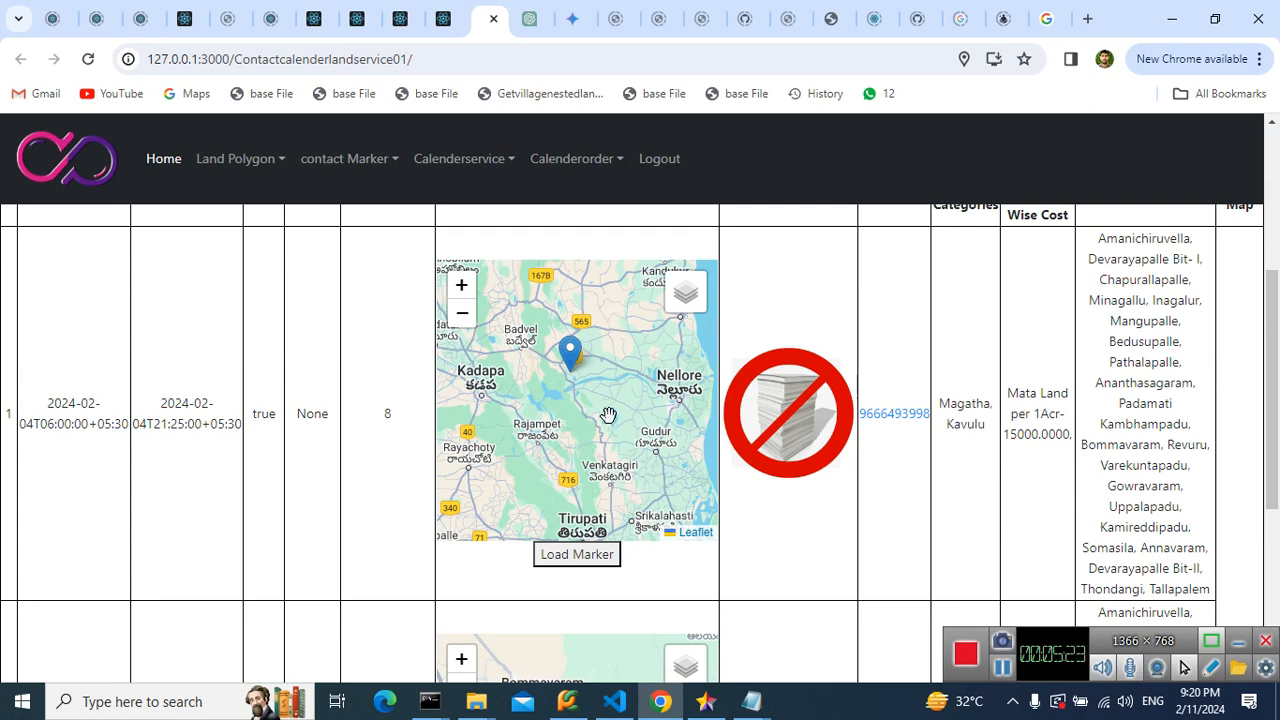
scroll(603, 411, "down", 1)
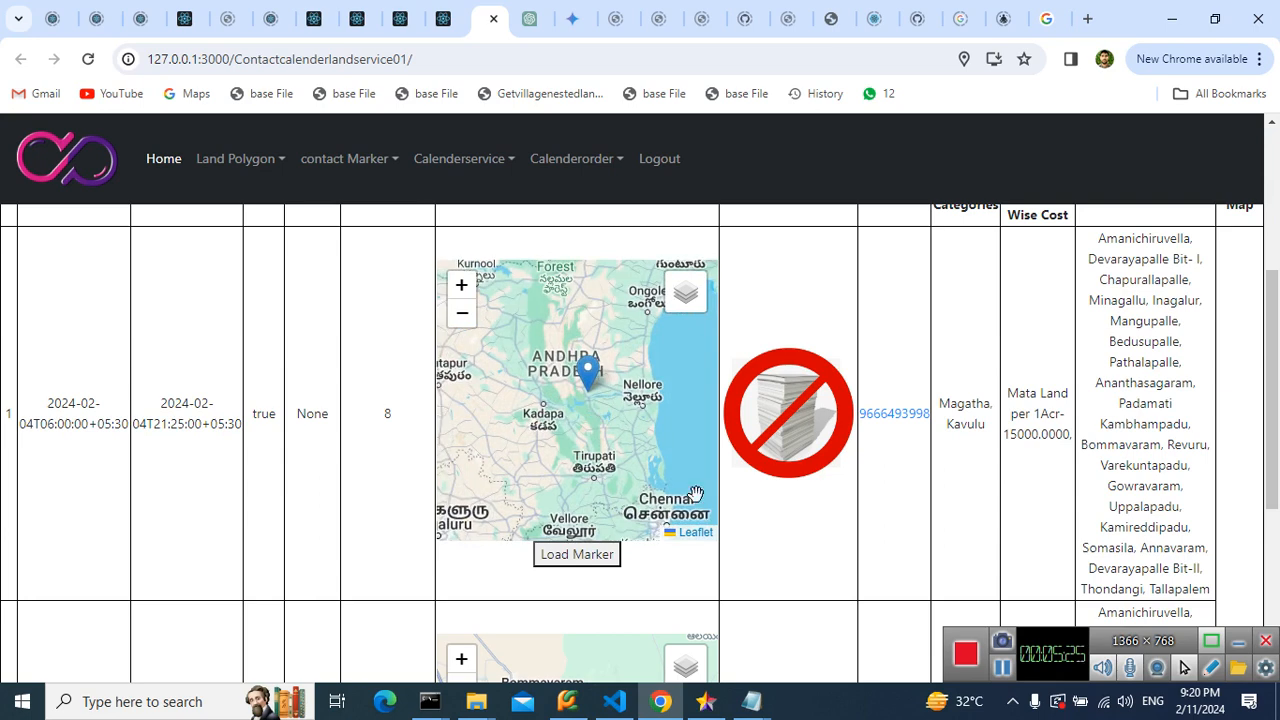
scroll(603, 411, "down", 1)
scroll(740, 517, "down", 3)
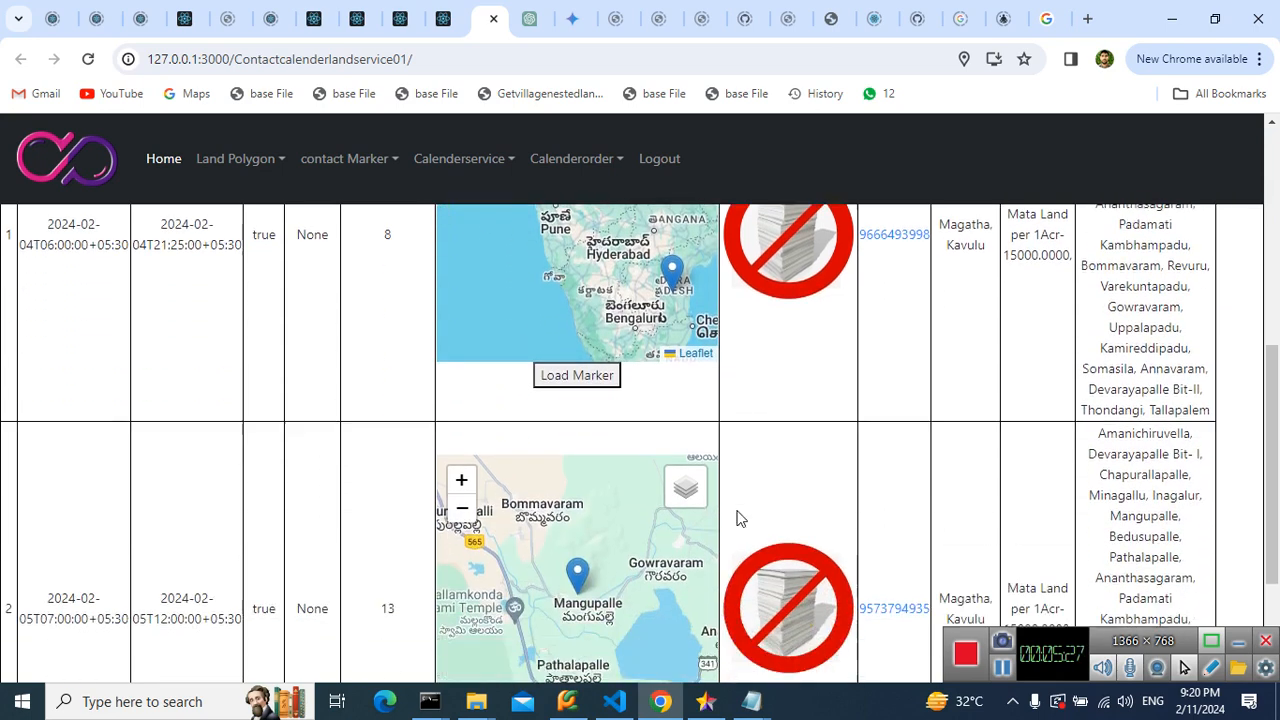